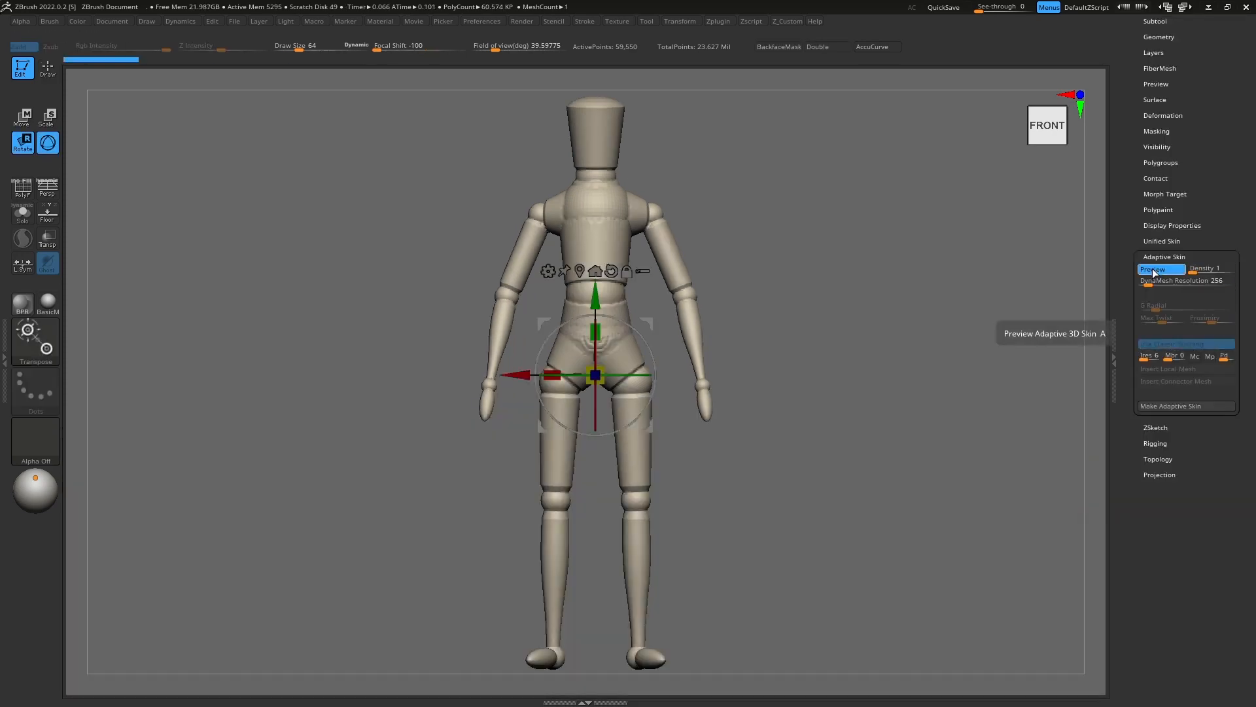
left_click(1149, 271)
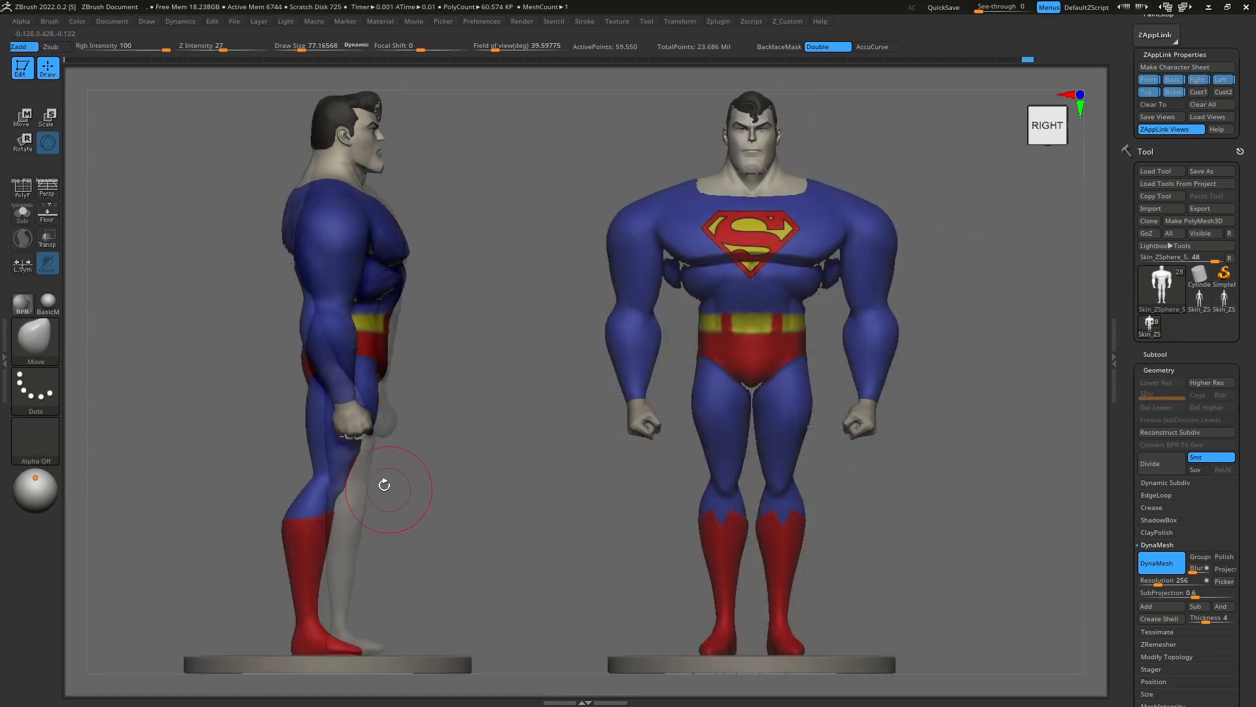
key("e")
left_click_drag(273, 374, 378, 357)
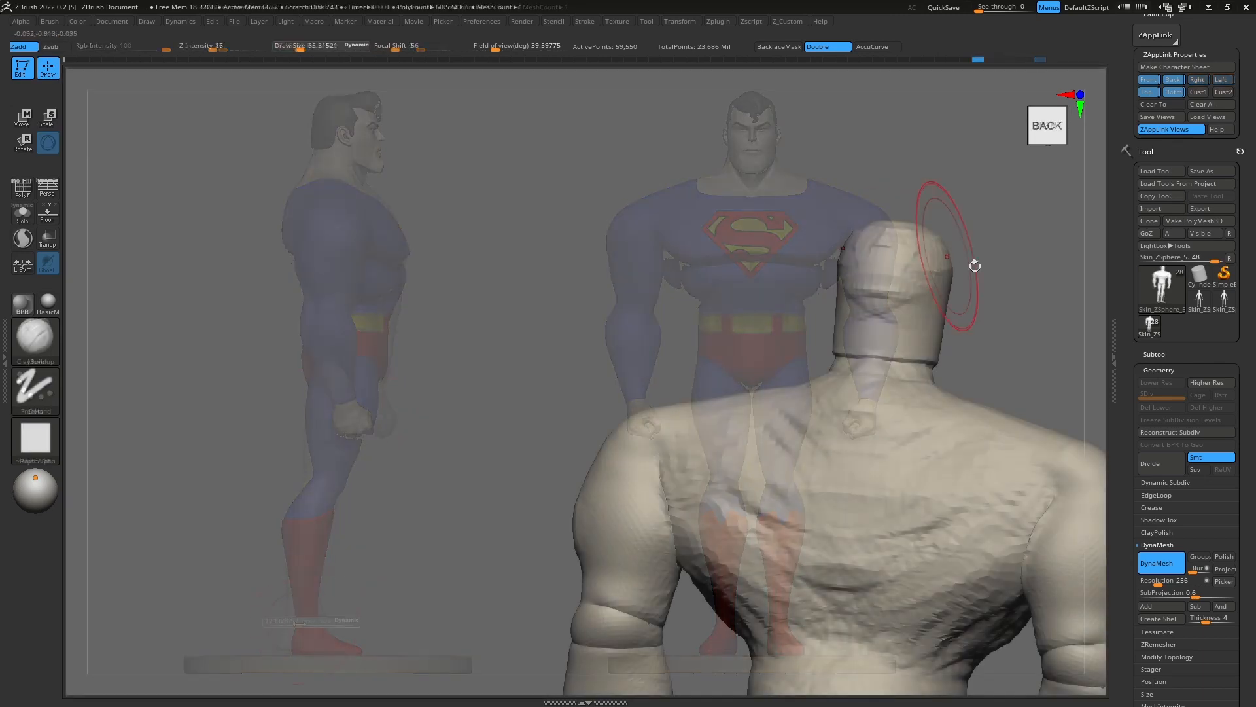
Step: Build up the back, head and torso forms of the rough body with the ClayBuildup brush, using a draw size of about 104 on the back
right_click_drag(893, 322, 816, 396)
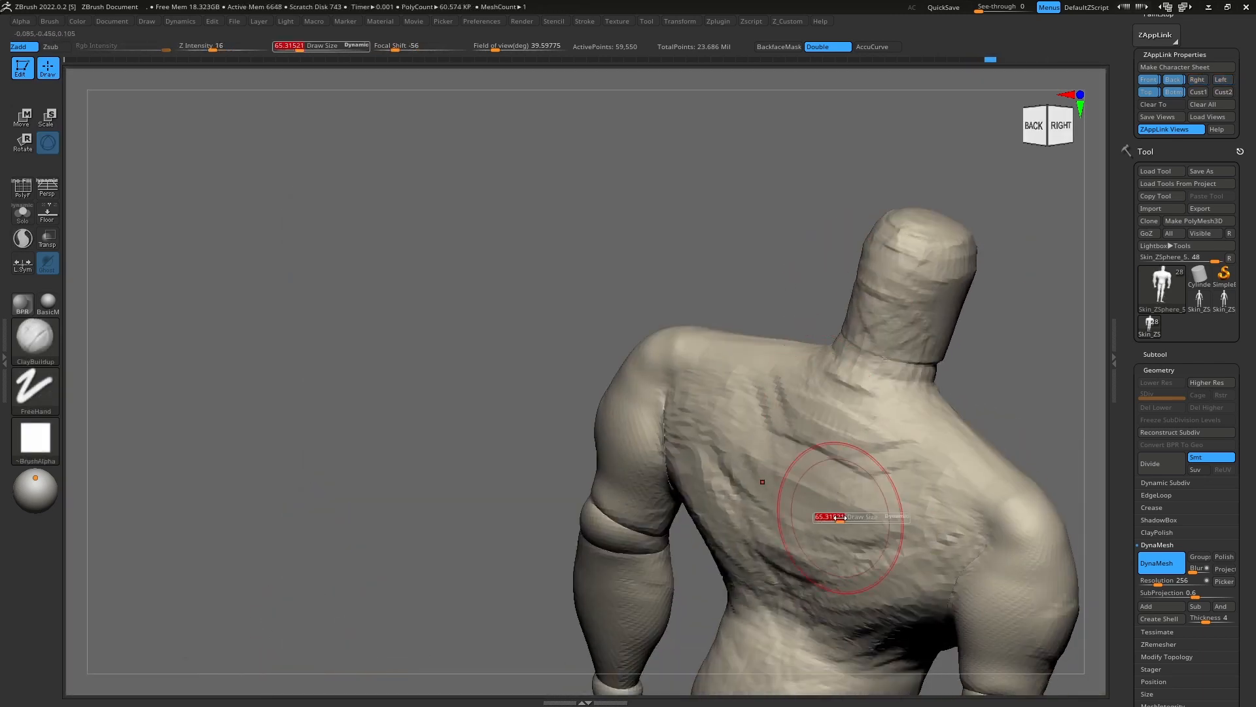
left_click_drag(841, 516, 870, 517)
right_click_drag(855, 483, 788, 368)
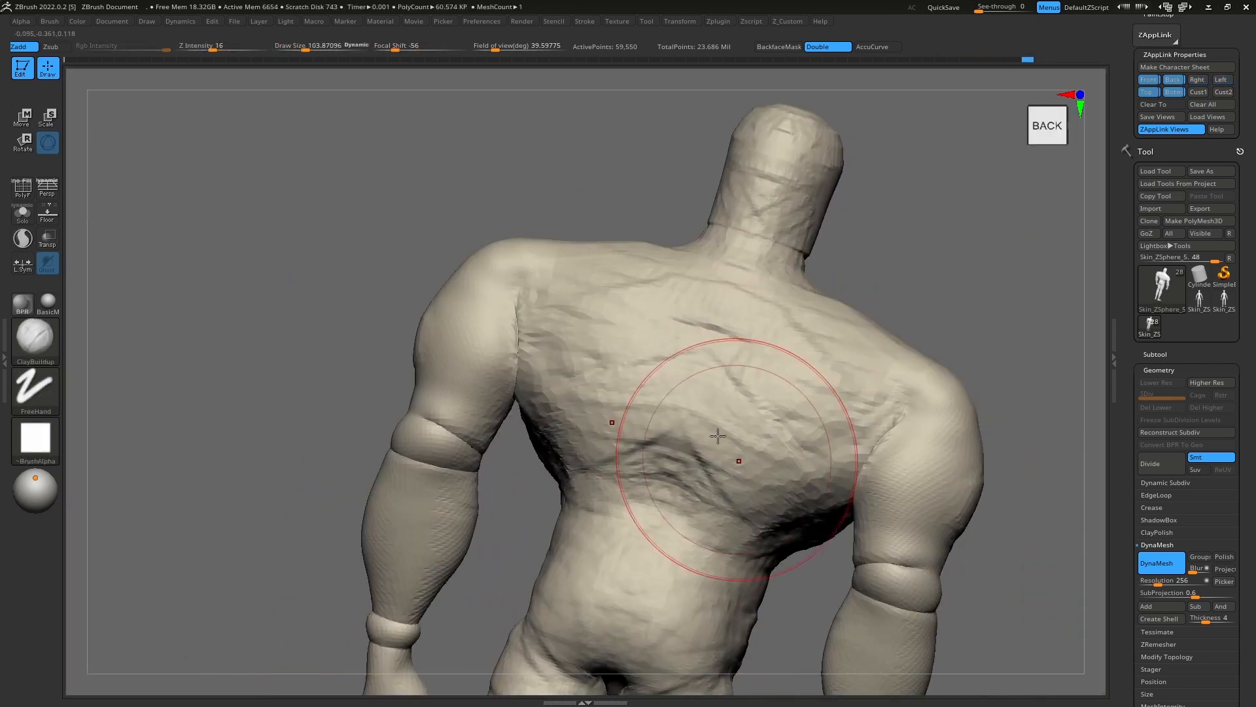
mouse_move(841, 421)
right_mouse_down()
mouse_move(777, 183)
mouse_move(788, 191)
right_mouse_up()
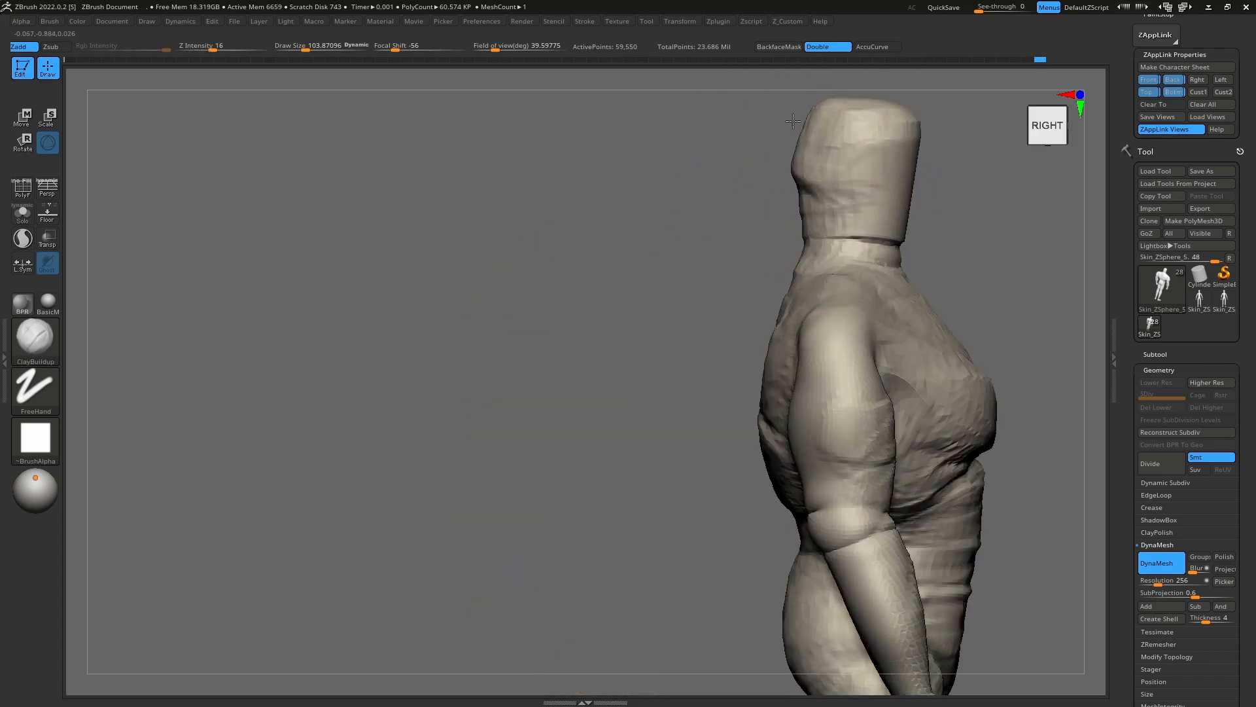
left_click_drag(823, 178, 796, 186)
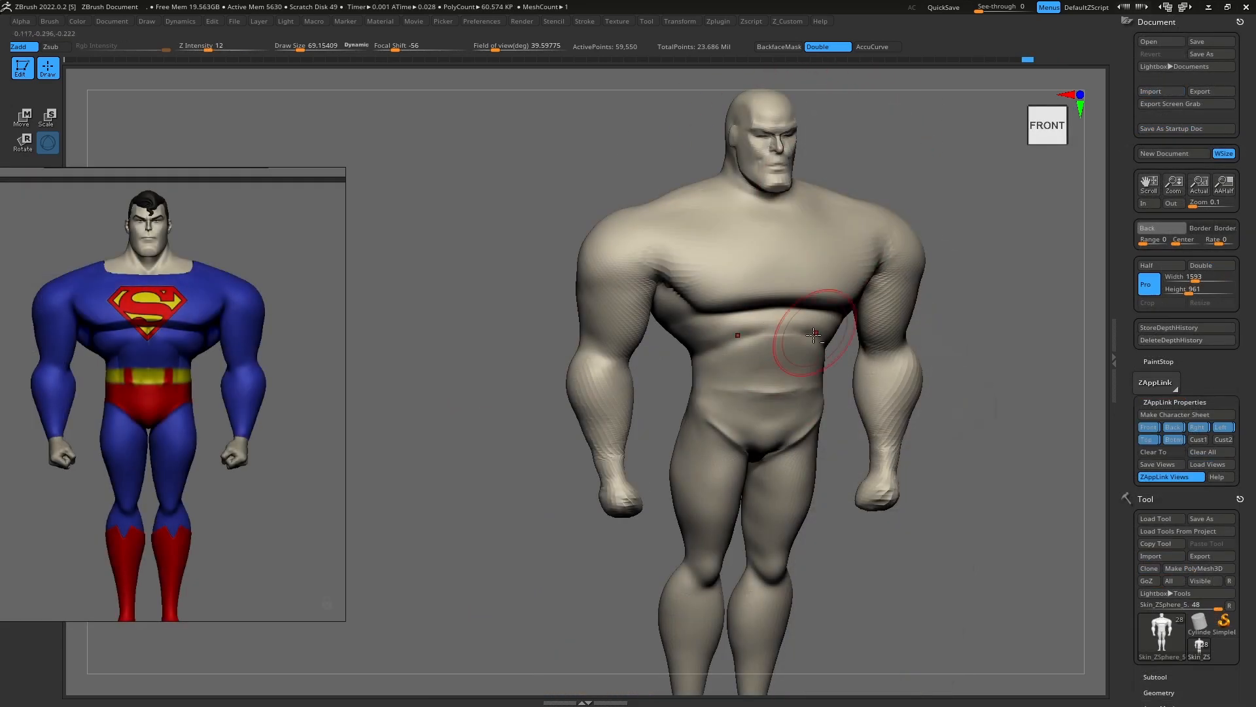
right_click_drag(786, 458, 786, 378, "alt")
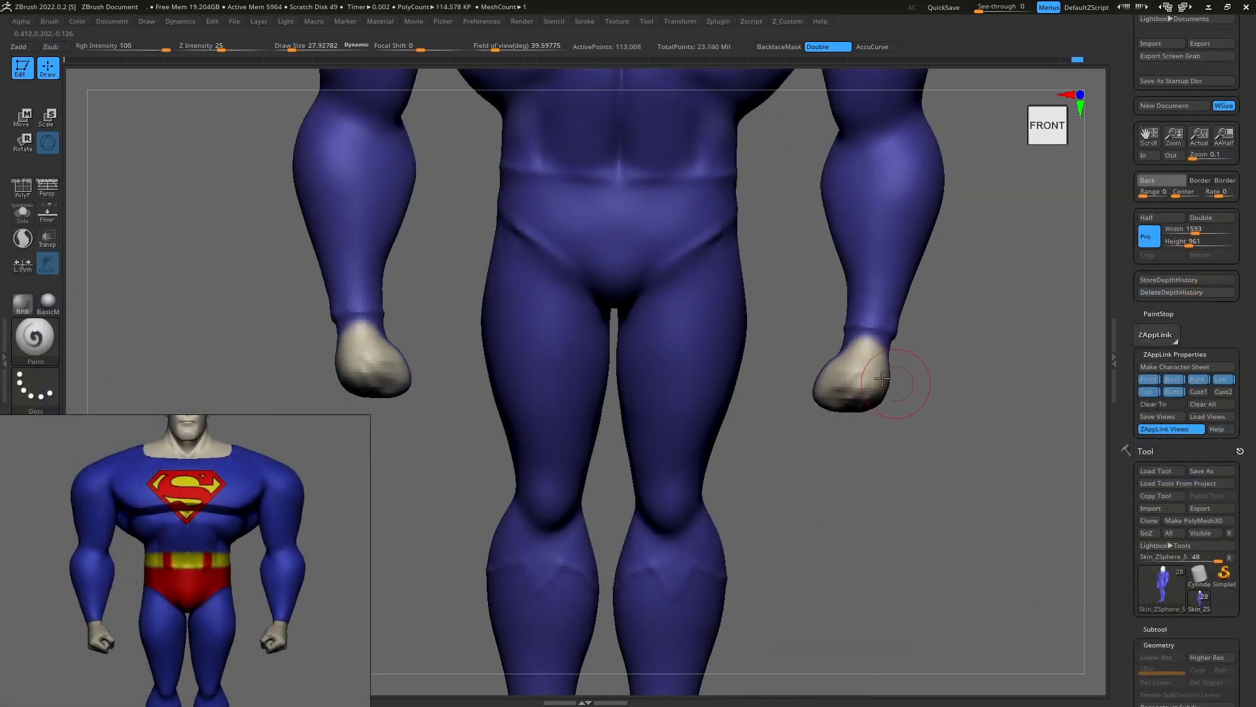
Step: Paint the hands in skin colour and the lower legs and feet red with the Paint brush
mouse_move(882, 378)
right_mouse_down()
mouse_move(837, 379)
mouse_move(816, 338)
mouse_move(803, 363)
mouse_move(815, 383)
right_mouse_up()
mouse_move(880, 456)
right_mouse_down()
mouse_move(894, 457)
mouse_move(847, 447)
right_mouse_up()
left_click_drag(823, 353, 847, 447)
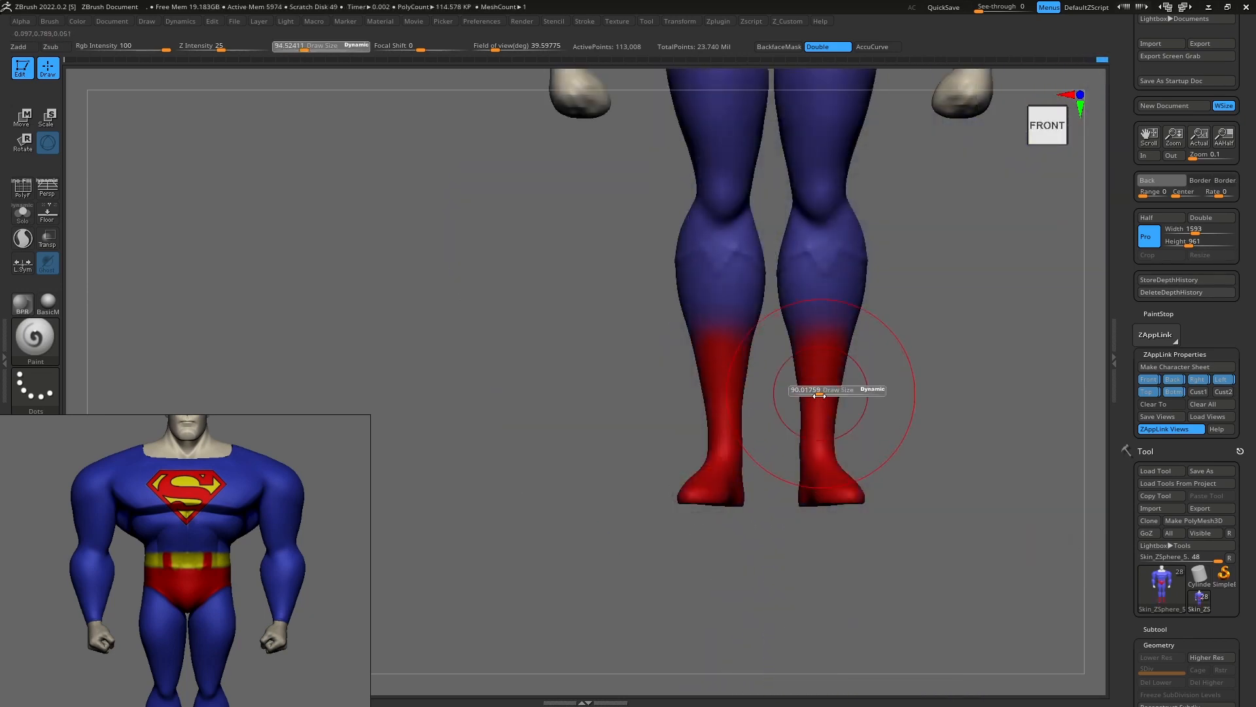
mouse_move(825, 367)
right_mouse_down()
mouse_move(733, 386)
mouse_move(830, 425)
mouse_move(844, 393)
right_mouse_up()
key("s")
left_click_drag(845, 393, 837, 393)
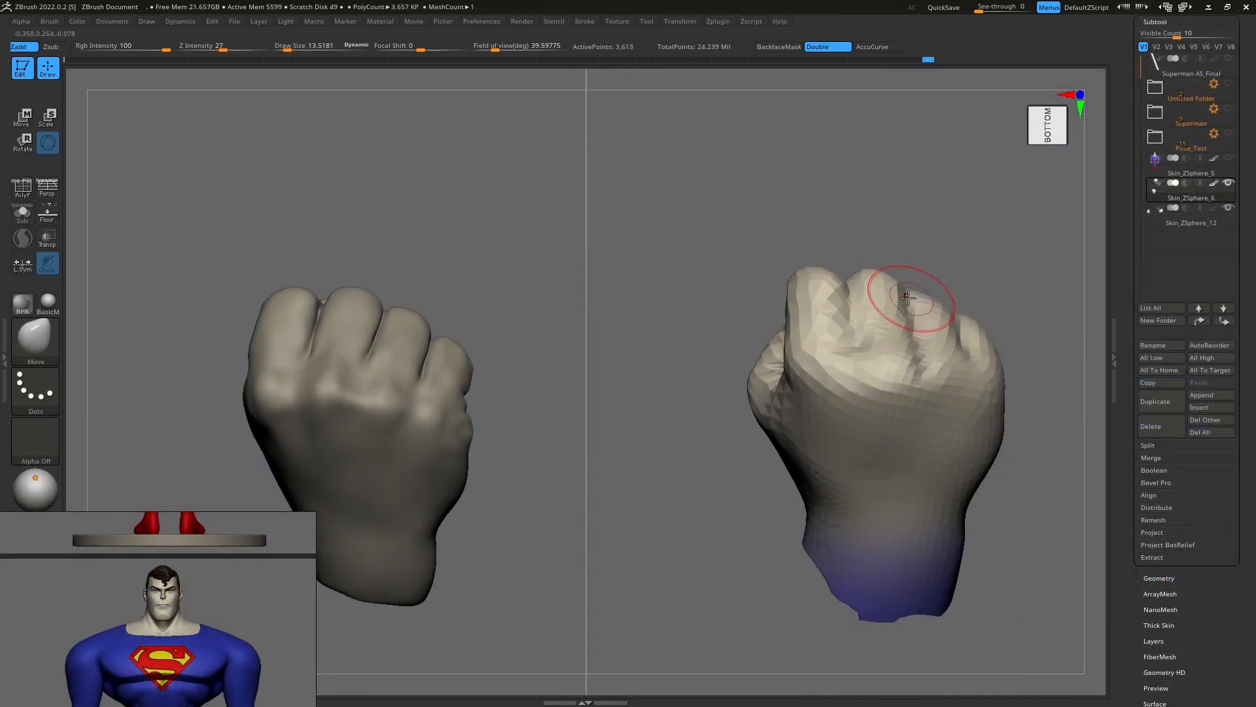
Step: Refine the fingers and knuckles of the rough clenched fist
left_click_drag(908, 297, 912, 293)
mouse_move(1021, 307)
right_mouse_down()
mouse_move(968, 320)
mouse_move(909, 304)
mouse_move(884, 322)
mouse_move(871, 301)
mouse_move(824, 314)
right_mouse_up()
key("1")
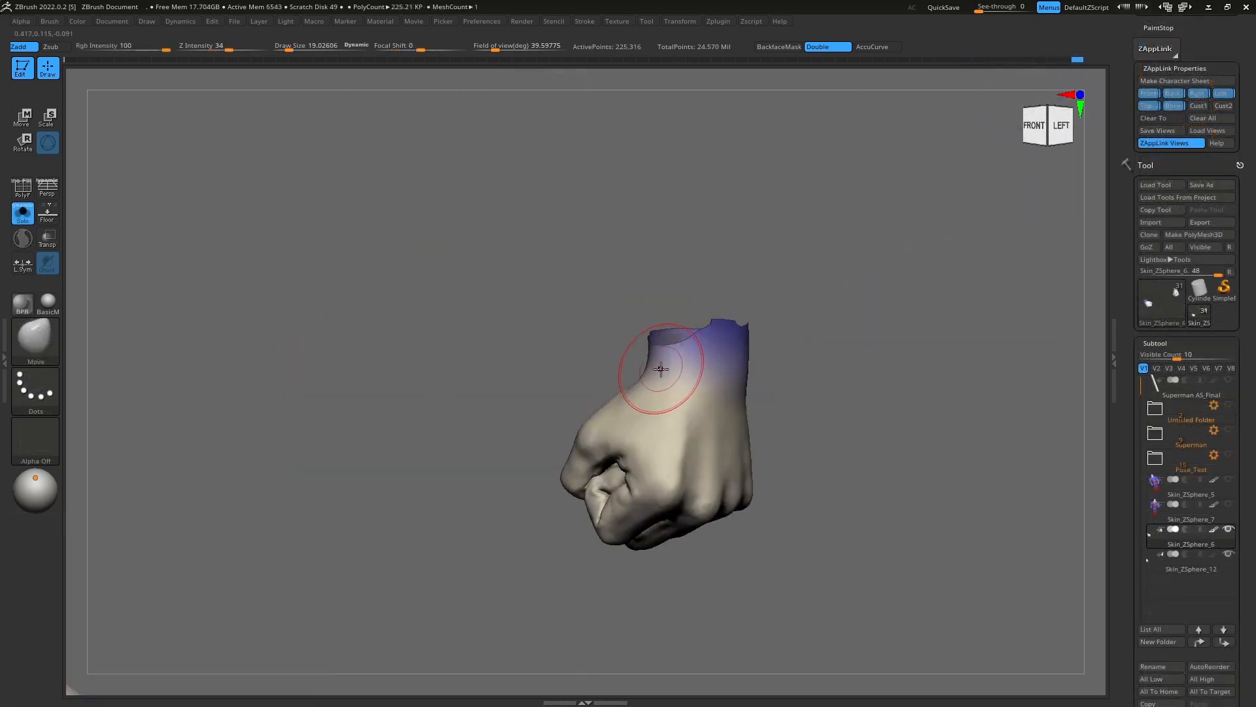
Step: Switch to the Paint brush and add a paint stroke to the isolated suit mesh
key("b")
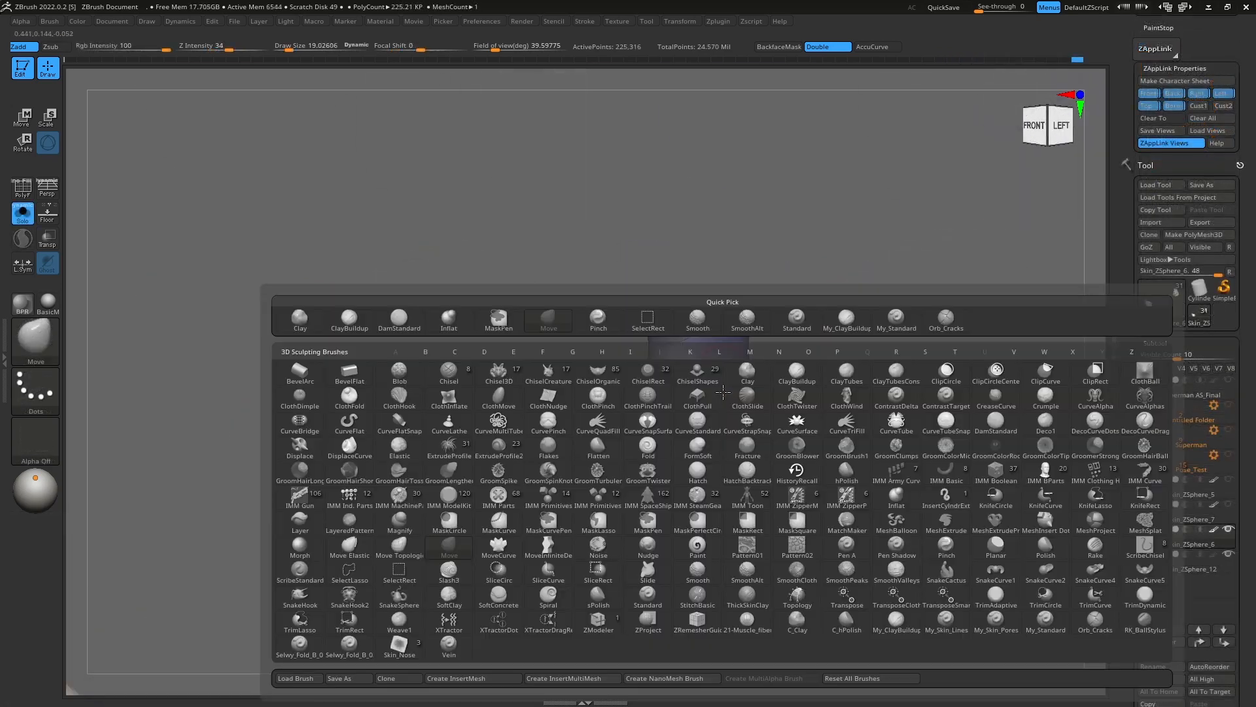
key("p")
key("a")
right_click_drag(666, 470, 707, 373)
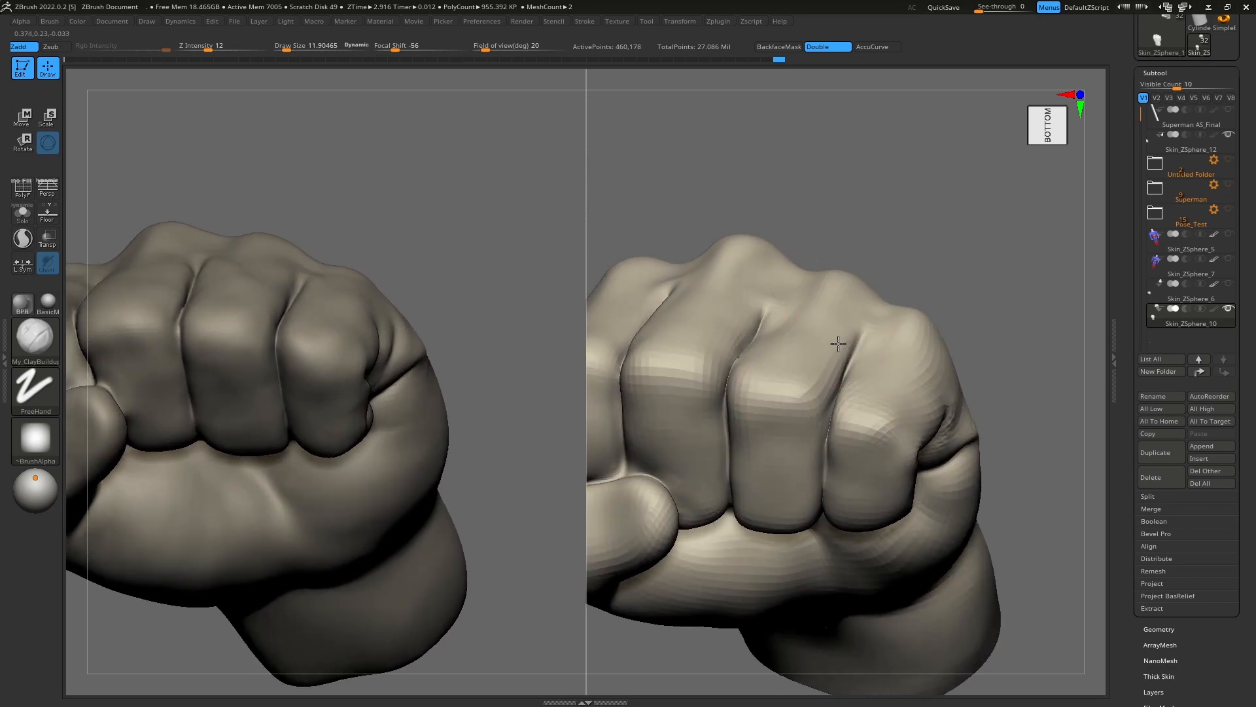
key("s")
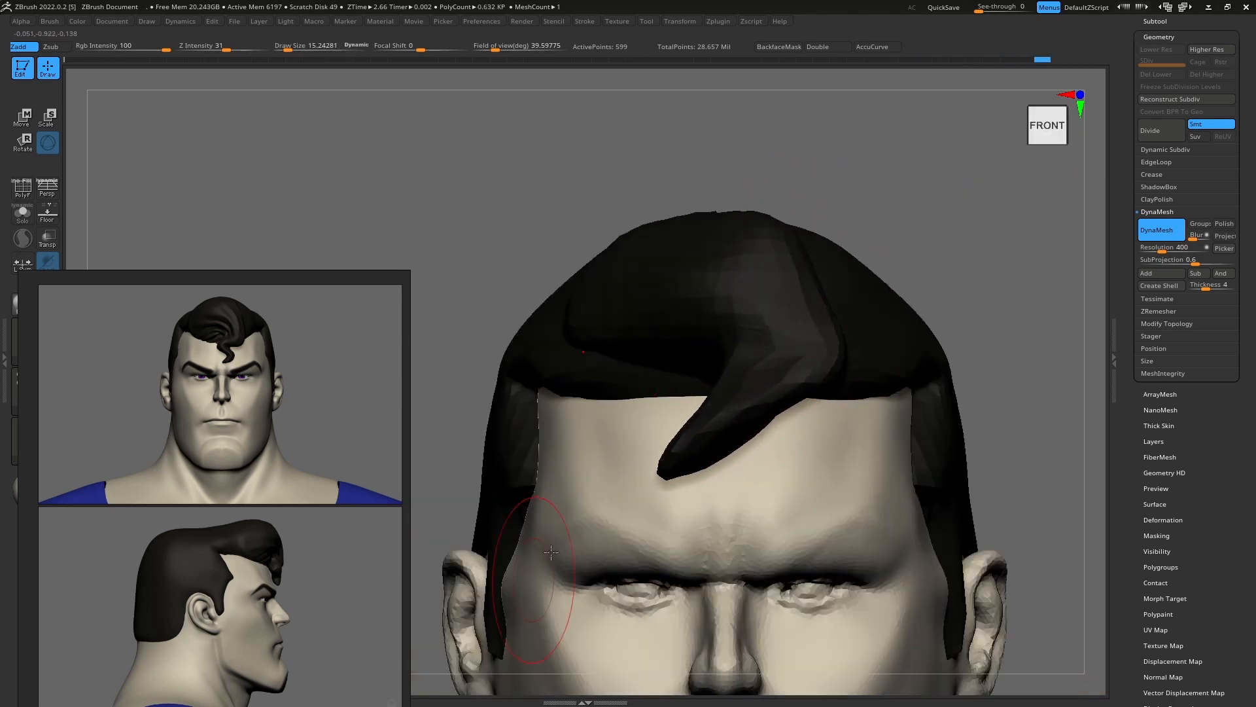
key("s")
key("s")
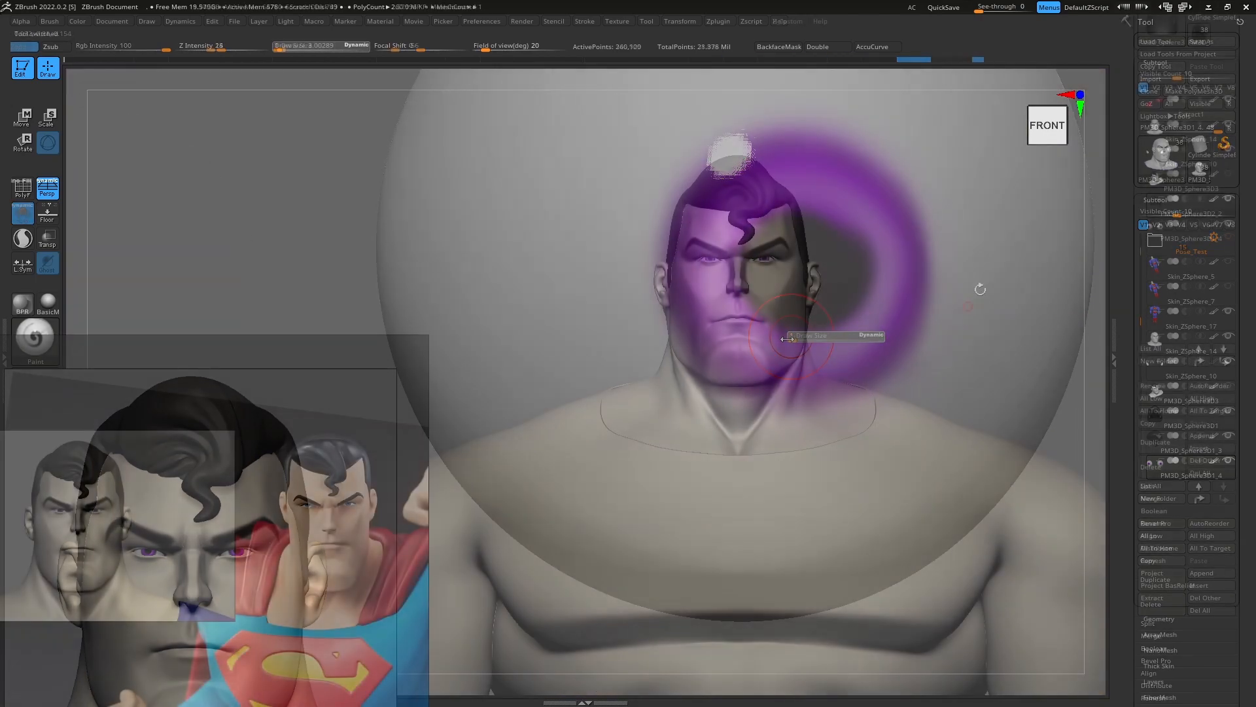
Step: Duplicate the Skin_ZSphere_14 body subtool and isolate the copy in Solo mode
left_click(1178, 207)
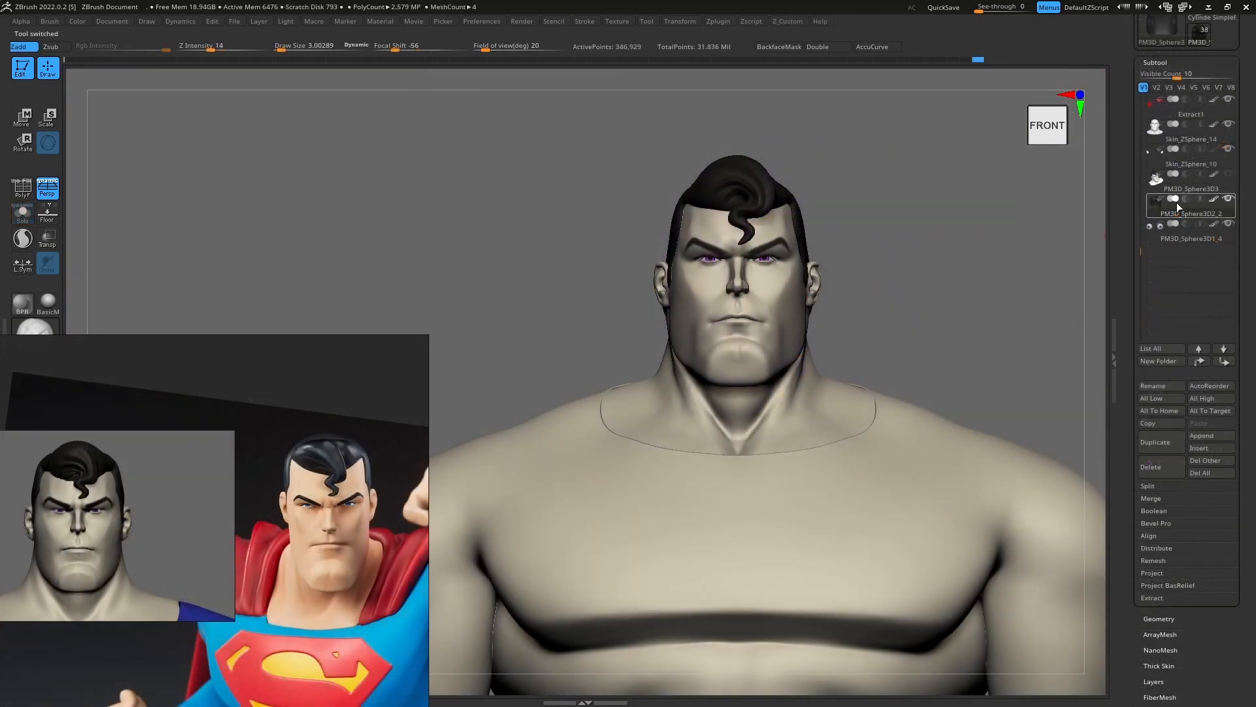
left_click(1224, 140)
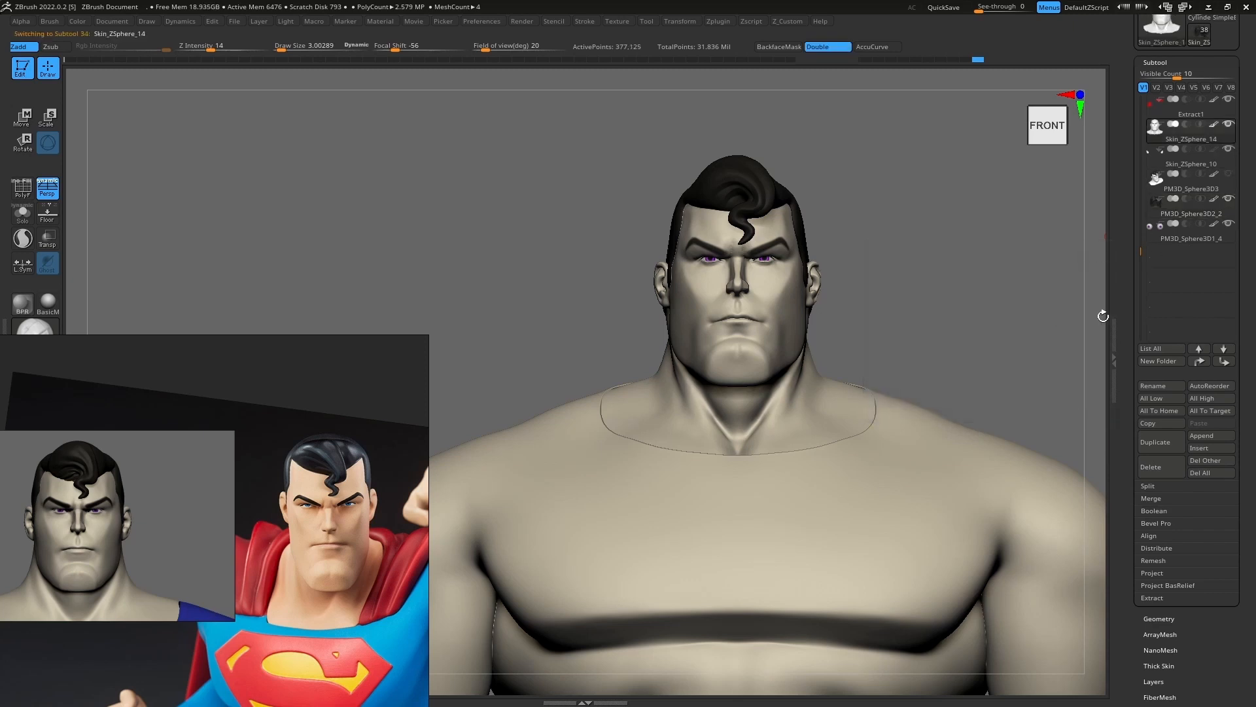
left_click(1150, 445)
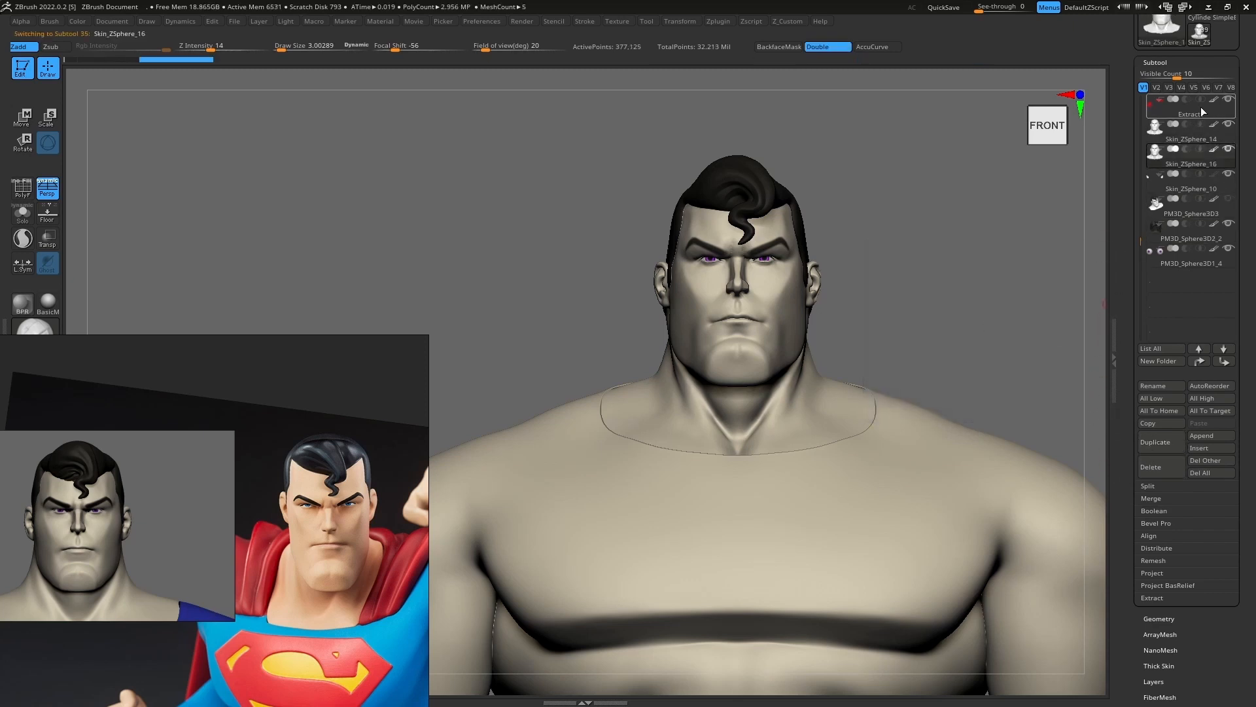
left_click(22, 213)
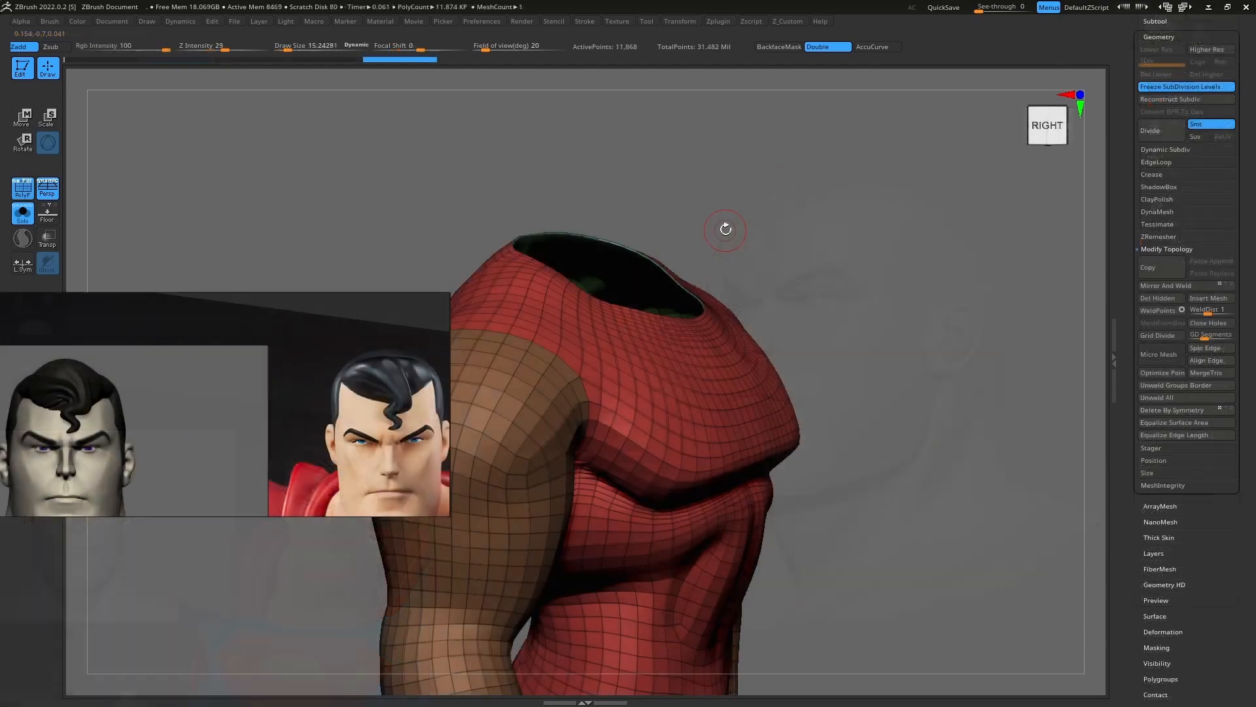
Step: Check the copy's polygroups with PolyFrame and toggle the visibility of its head and body groups
key("shift+f")
right_click_drag(726, 229, 722, 355)
key("shift+f")
left_click(714, 382, "ctrl+shift")
left_click(710, 295, "ctrl+shift")
left_click(704, 326, "ctrl+shift")
right_click_drag(722, 355, 732, 282, "shift")
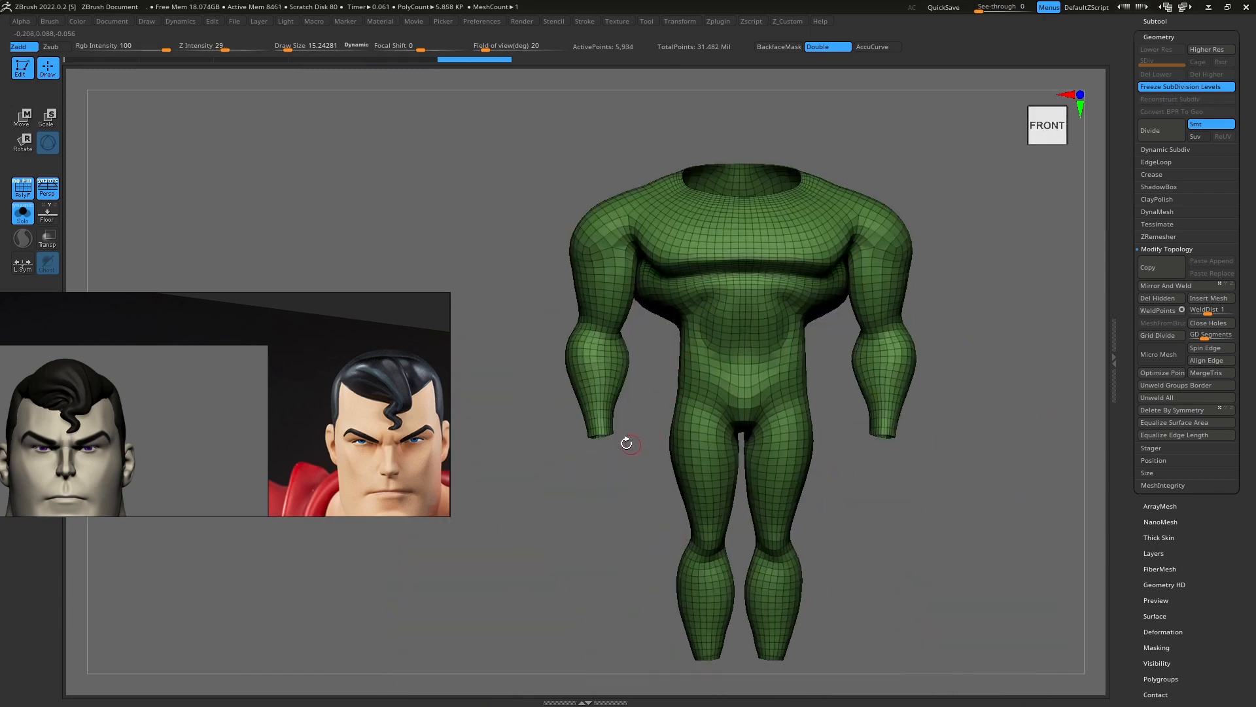
Step: Mask an area inside the top rim of the red boots and refine the surface of the posed boot's lower leg
right_click_drag(625, 440, 636, 530, "ctrl")
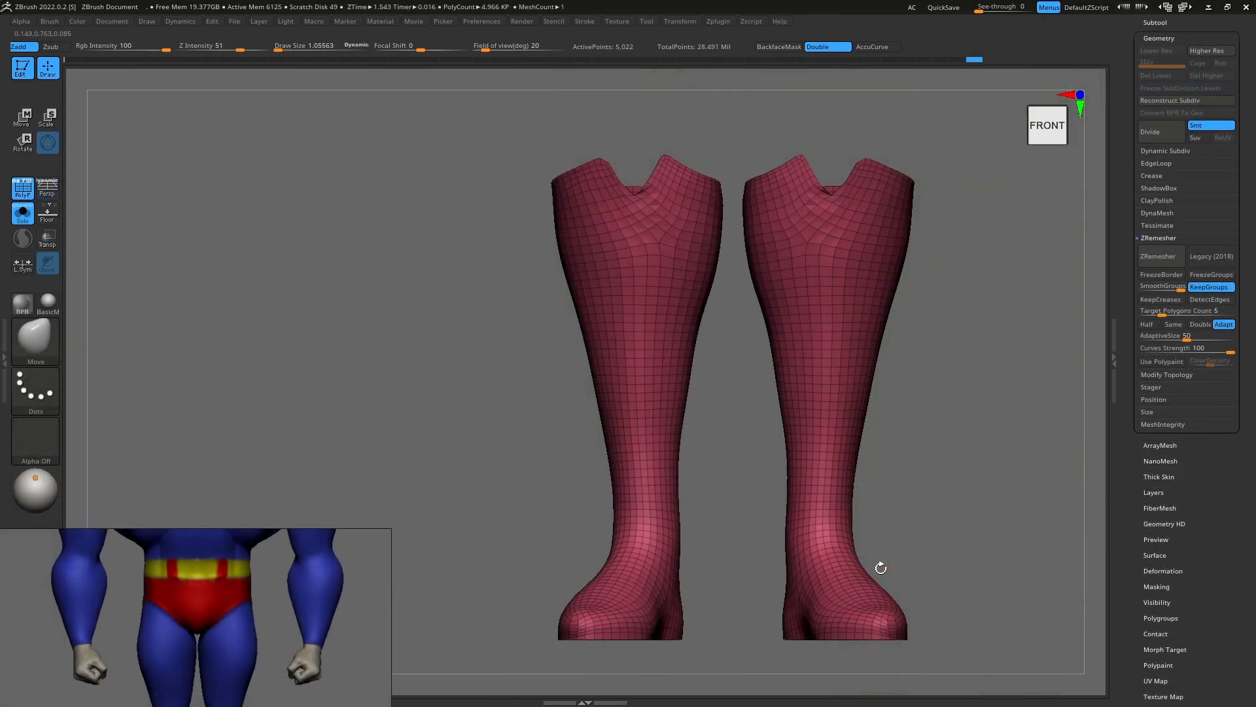
right_click_drag(900, 415, 822, 288)
right_click_drag(822, 289, 930, 282, "alt")
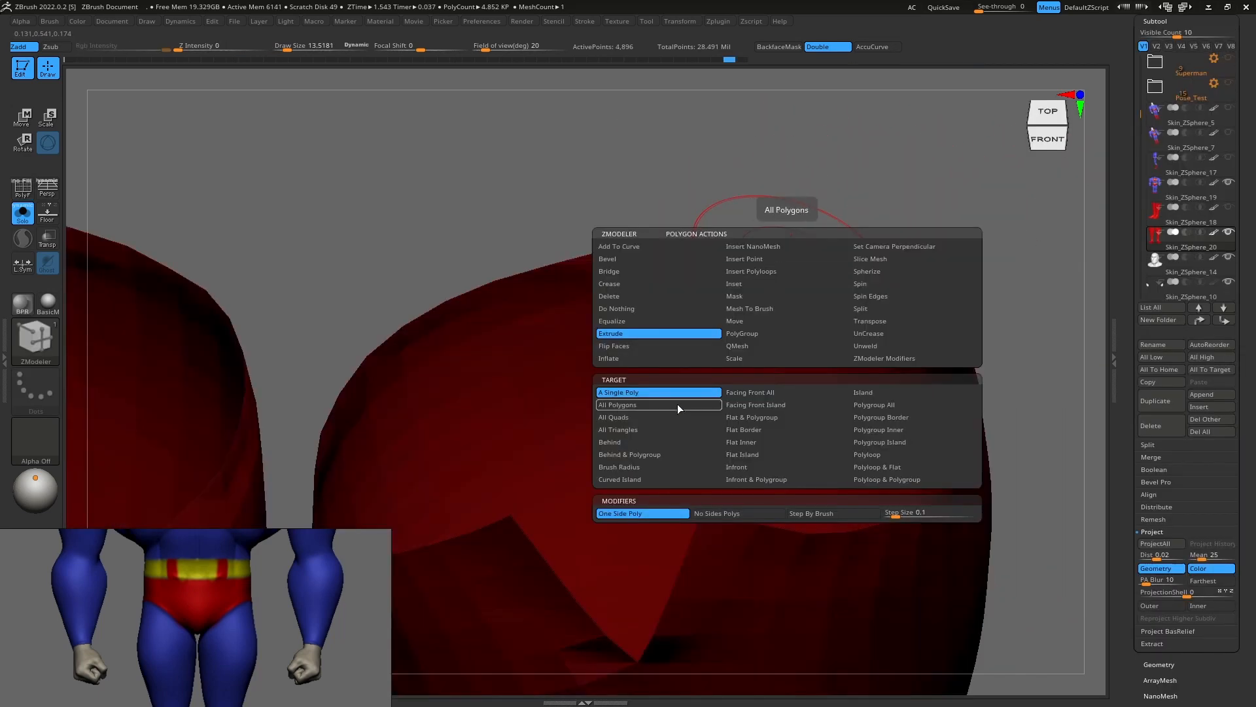
left_click(677, 405)
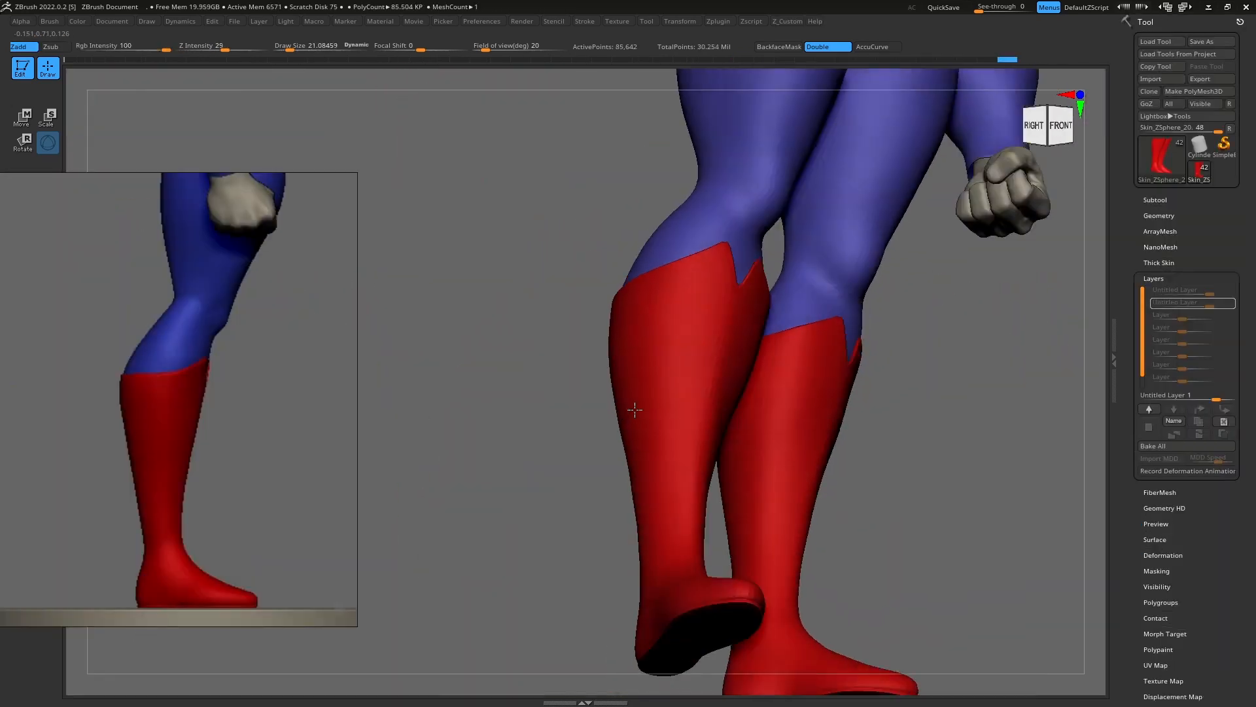
right_click_drag(634, 409, 648, 346)
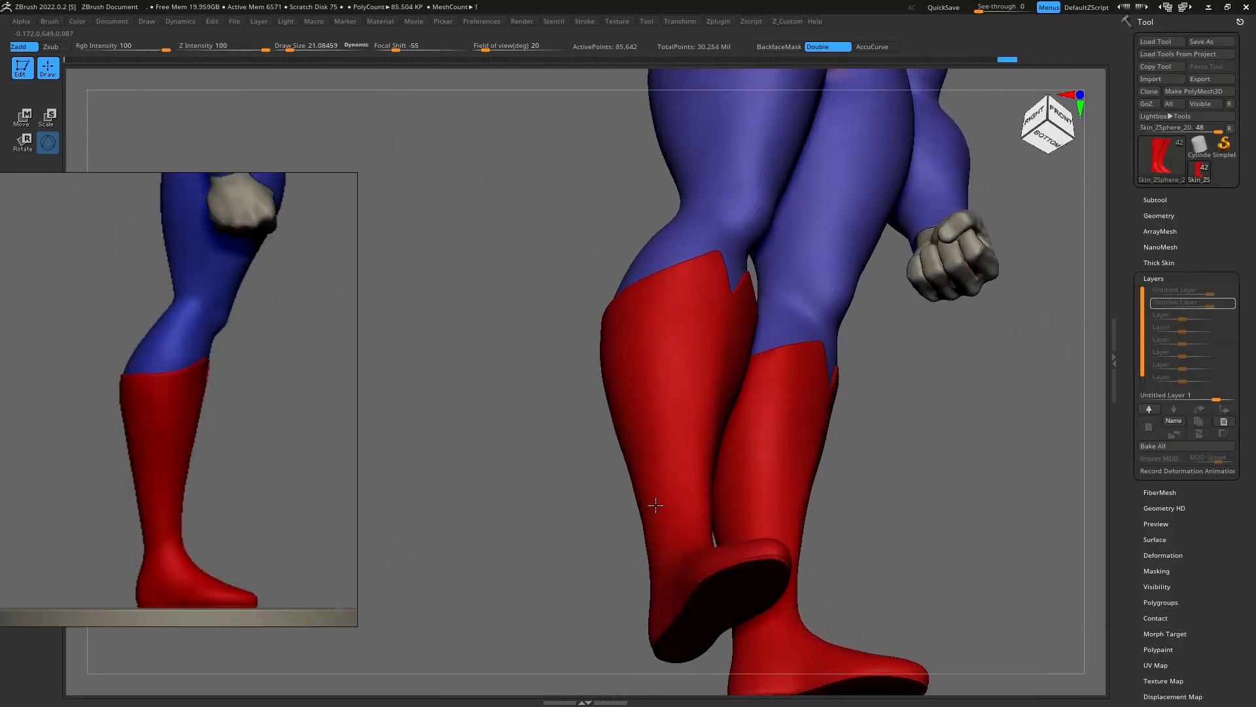
left_click_drag(656, 505, 648, 507)
mouse_move(648, 507)
right_mouse_down()
mouse_move(606, 549)
mouse_move(595, 415)
mouse_move(617, 351)
mouse_move(570, 375)
mouse_move(576, 366)
right_mouse_up()
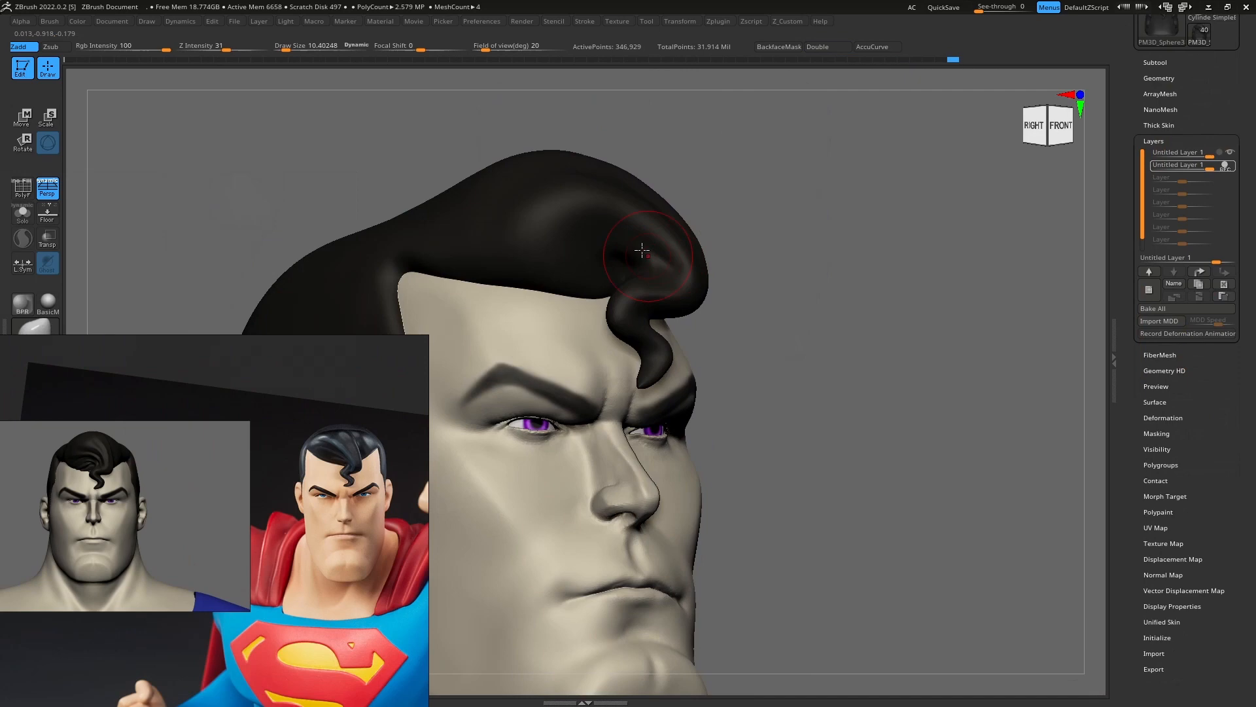
Step: Sculpt the swirling volume and carve the grooves of the black hair above the curled forelock
right_click_drag(642, 250, 709, 244, "alt")
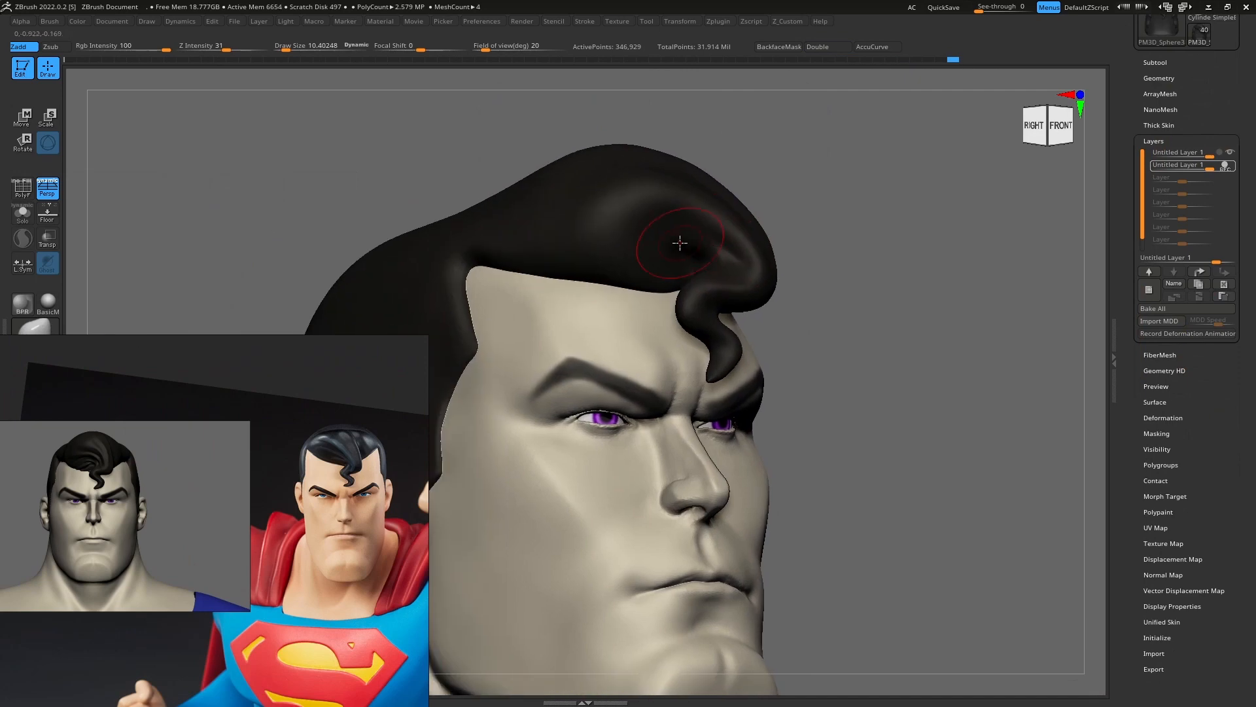
scroll(209, 513, "down", 5)
scroll(210, 513, "up", 1)
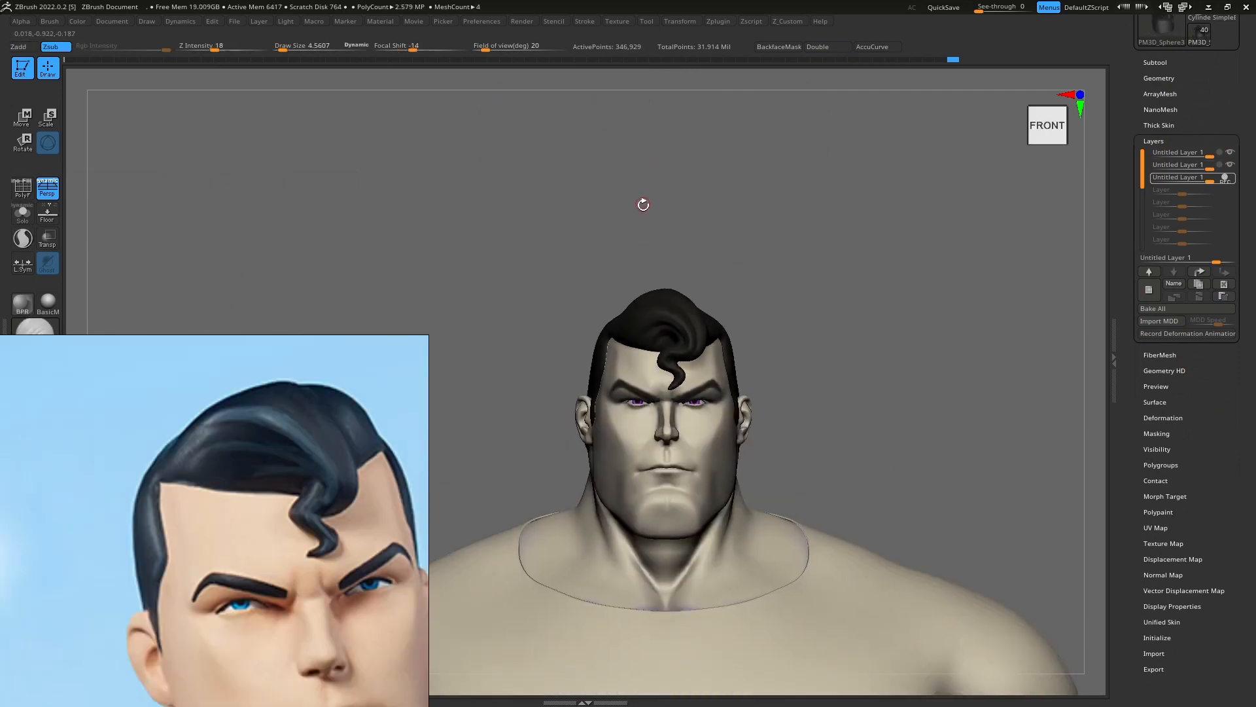
right_click_drag(642, 215, 681, 454)
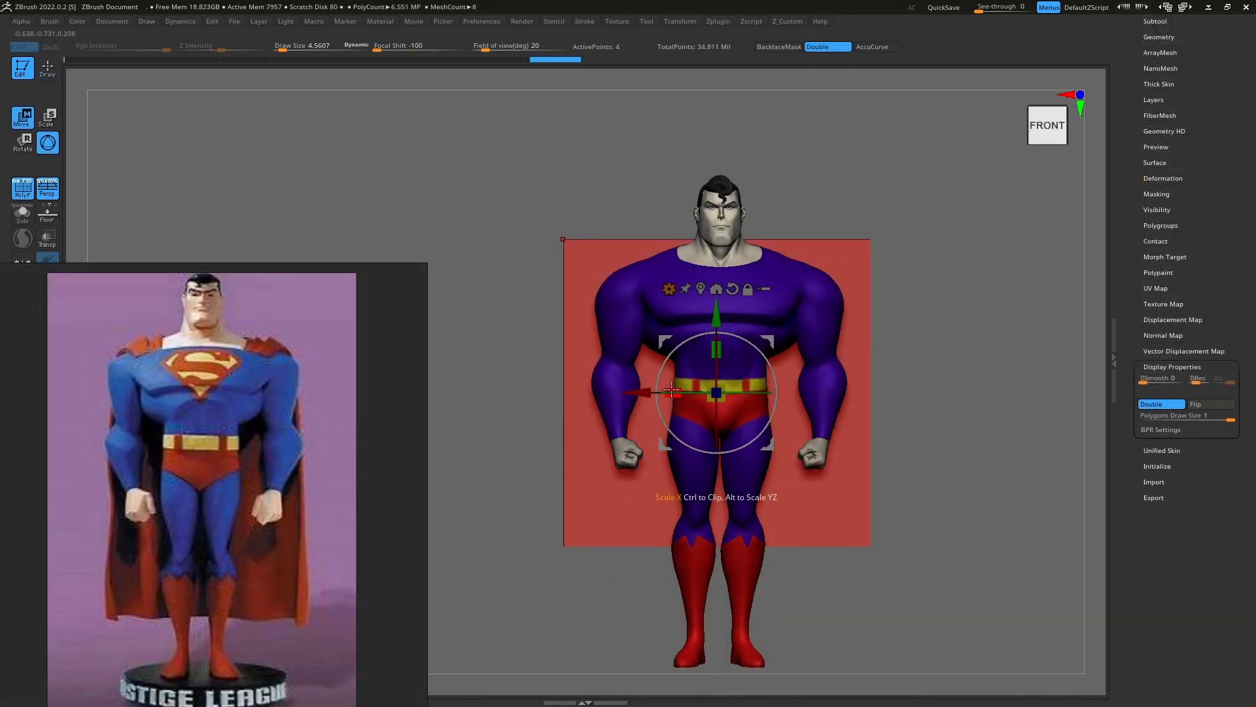
Step: Scale the red cape plane to about 0.95 of its width and raise it to shoulder height behind the figure
left_click_drag(672, 391, 682, 392)
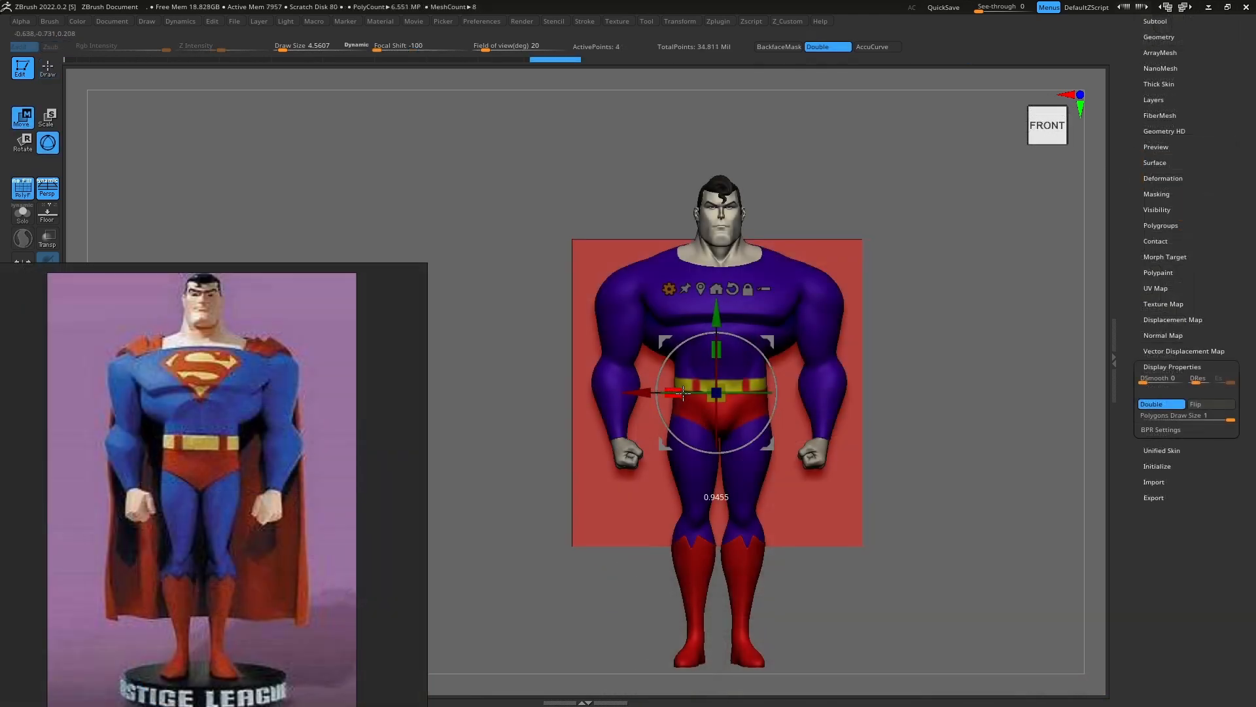
left_click_drag(719, 314, 720, 158, "alt")
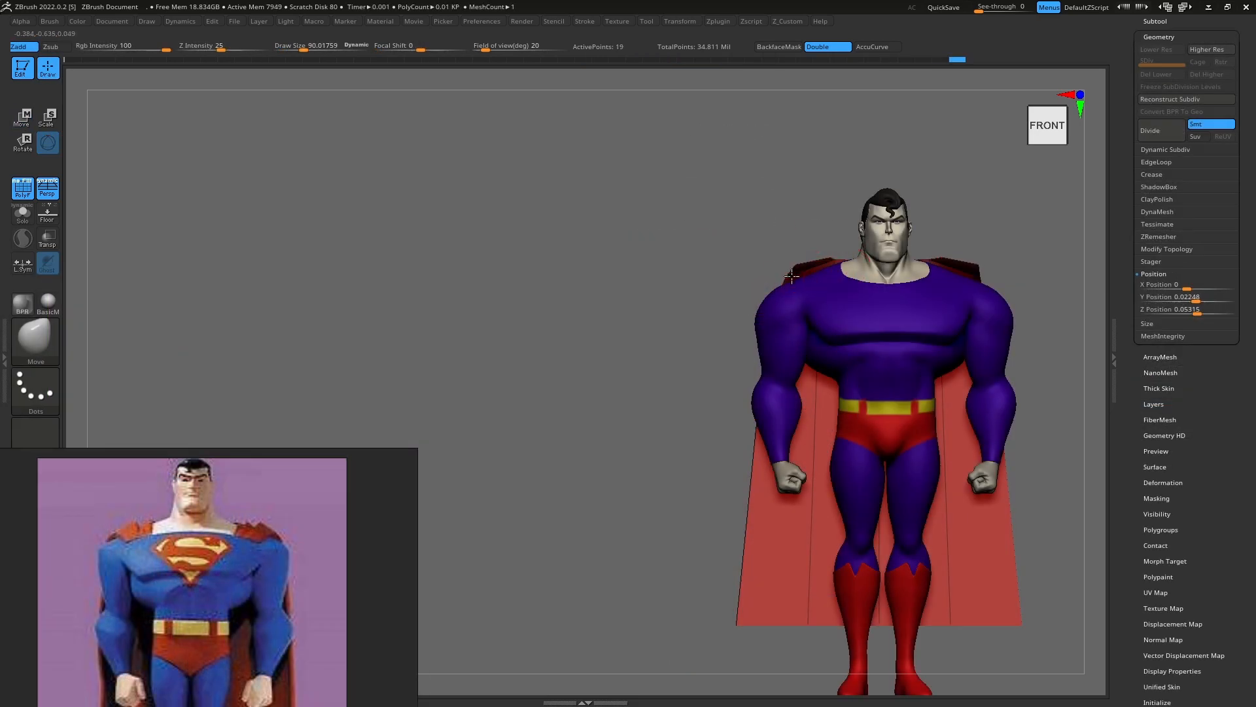
left_click_drag(687, 288, 877, 314)
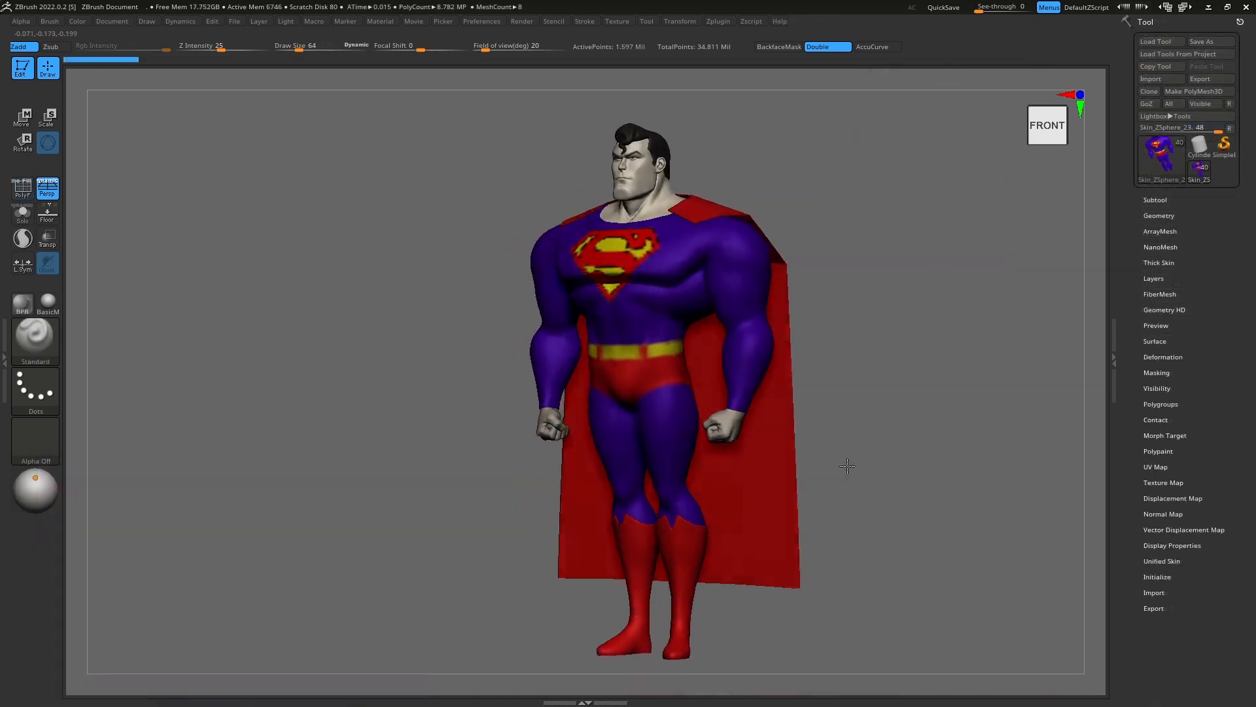
left_click_drag(852, 467, 773, 427, "shift")
Step: Clear the mask on the combined posing mesh and lasso-mask everything except the forward lower leg
right_click_drag(638, 223, 784, 393, "ctrl")
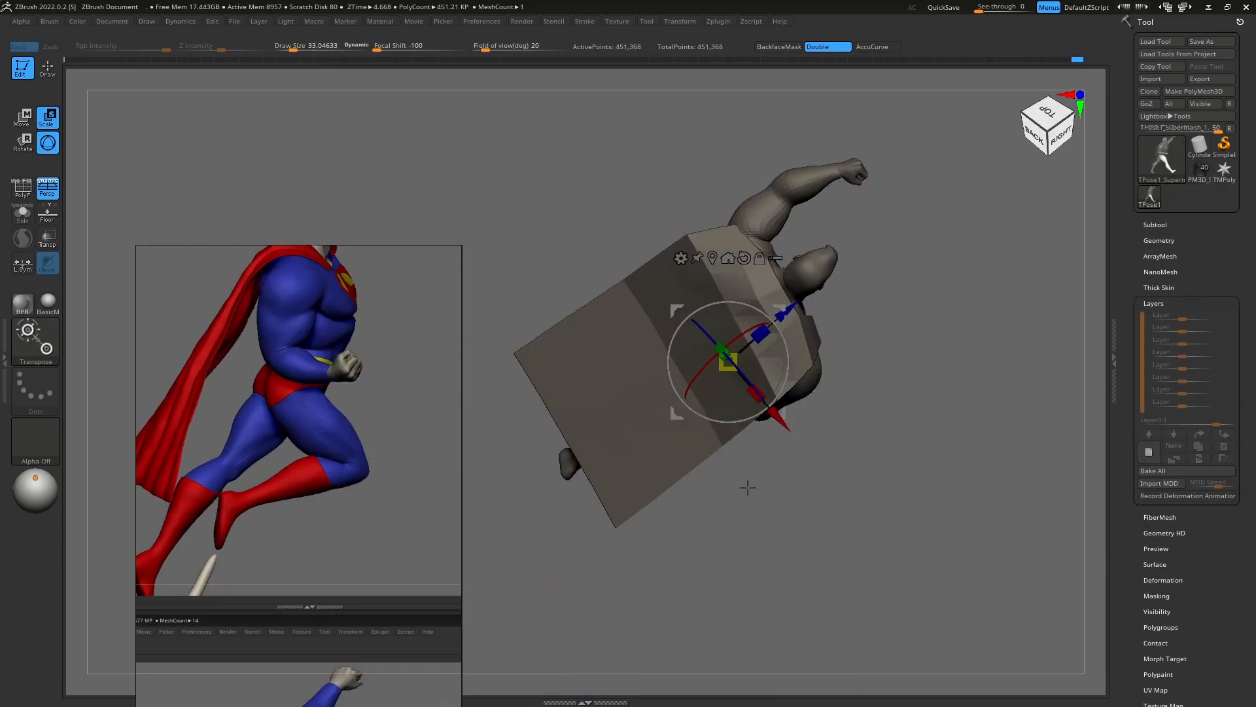
left_click_drag(739, 463, 747, 498)
left_click(746, 519, "ctrl")
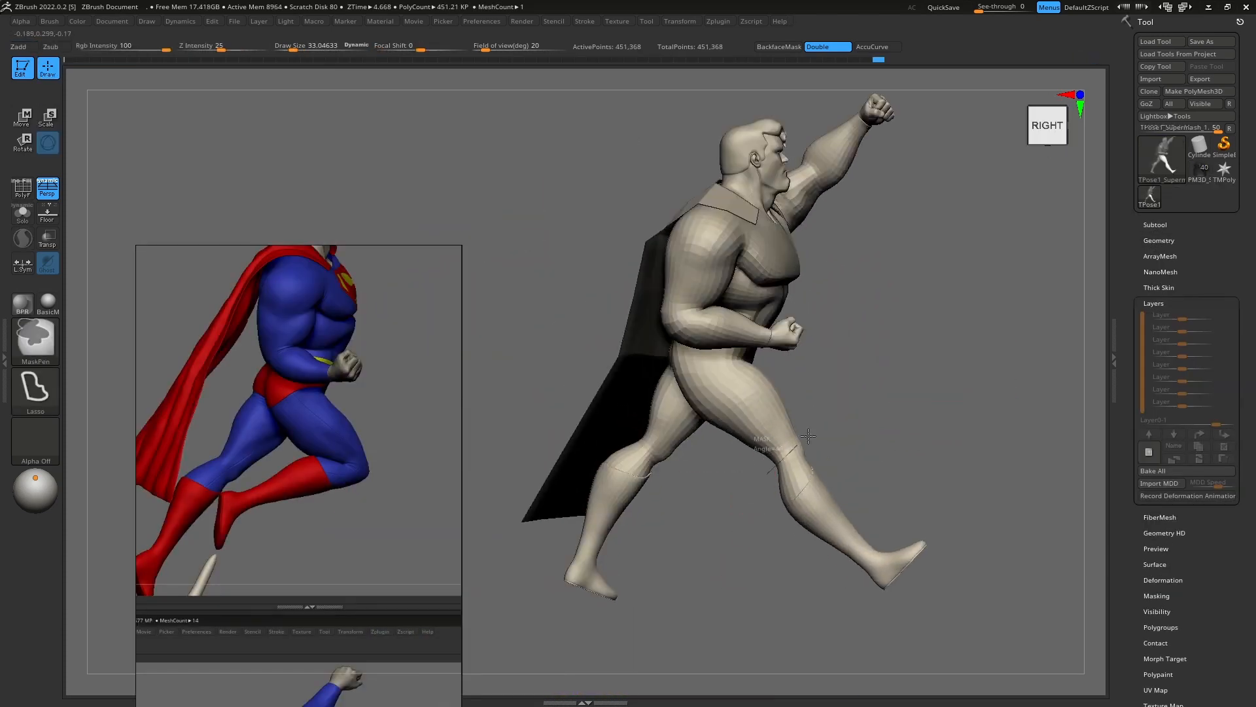
mouse_move(767, 451)
left_mouse_down("ctrl")
mouse_move(812, 580)
mouse_move(570, 592)
left_mouse_up("ctrl")
left_click(857, 433, "ctrl")
left_click(859, 558, "ctrl")
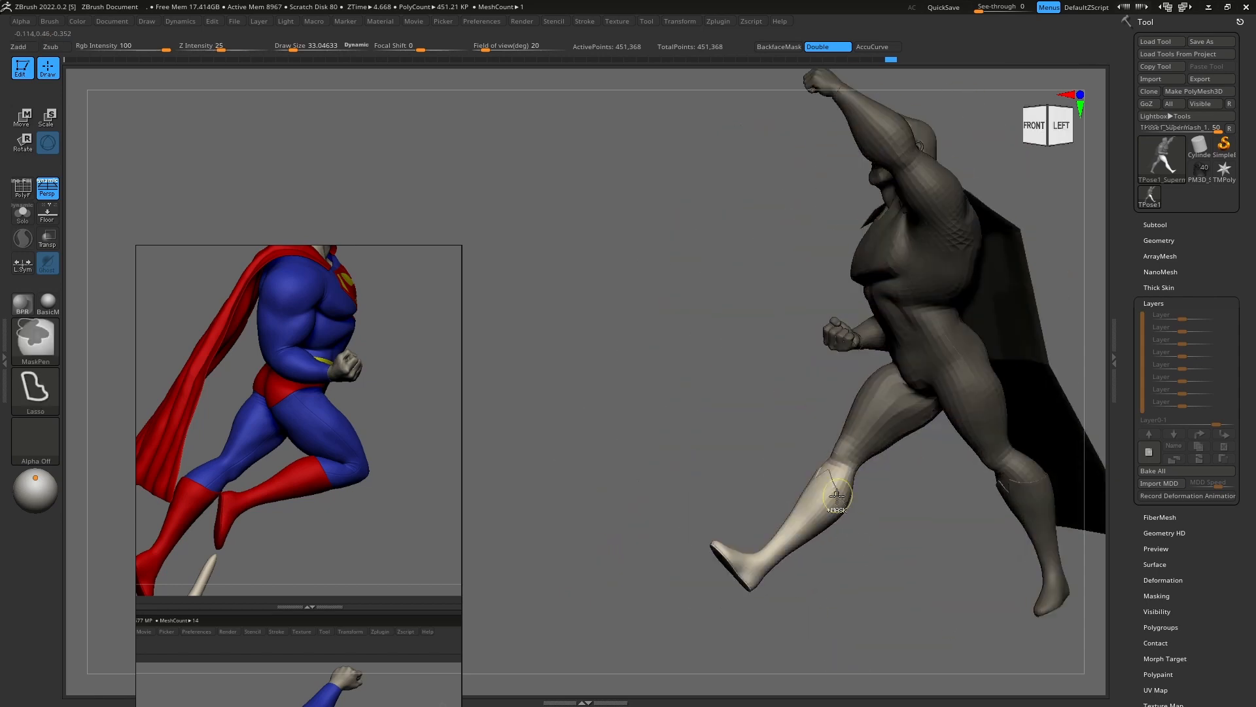
Step: Bend the unmasked lower leg back at the knee with the Transpose gizmo to match the flying-pose reference
key("e")
right_click_drag(859, 558, 942, 557)
right_click_drag(850, 418, 827, 478, "ctrl")
left_click(838, 439, "alt")
left_click_drag(869, 495, 851, 502, "alt")
right_click_drag(942, 426, 863, 415)
left_click_drag(896, 389, 929, 430, "alt")
right_click_drag(899, 438, 946, 446)
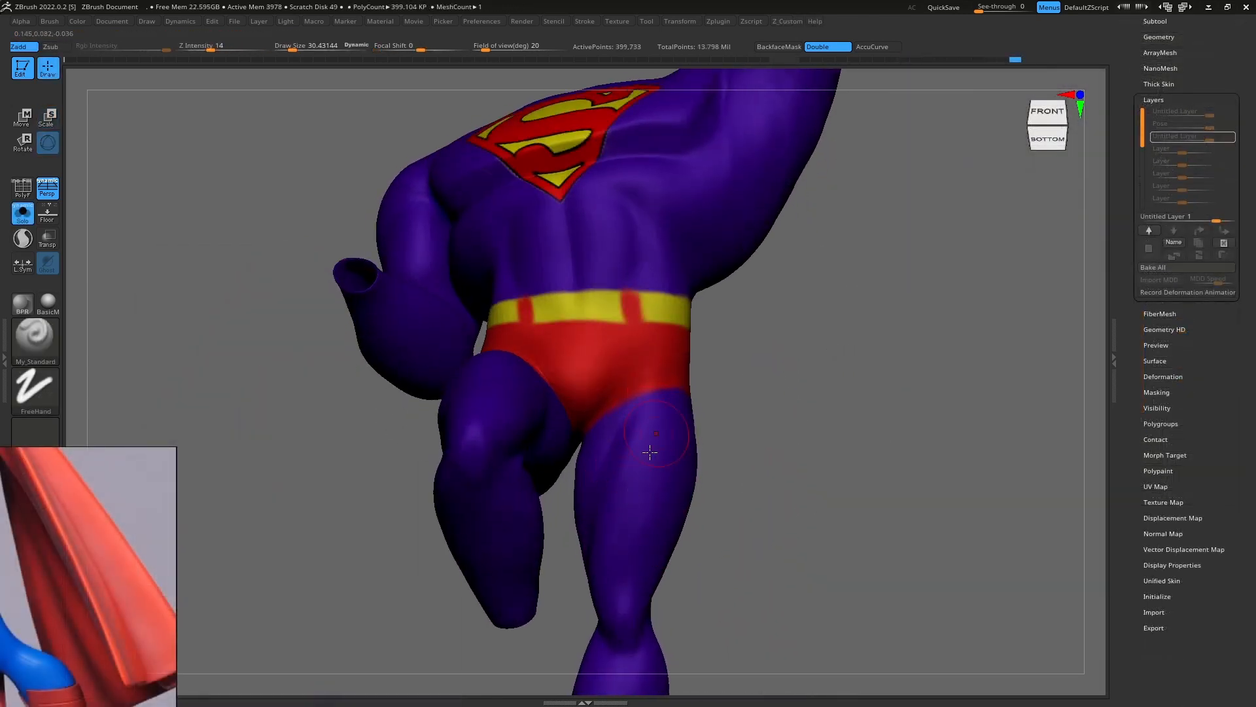
Step: Sculpt the suit's thigh with My_Standard and the raised arm's armpit and shoulder muscles with My_ClayBuildup
right_click_drag(650, 451, 655, 497)
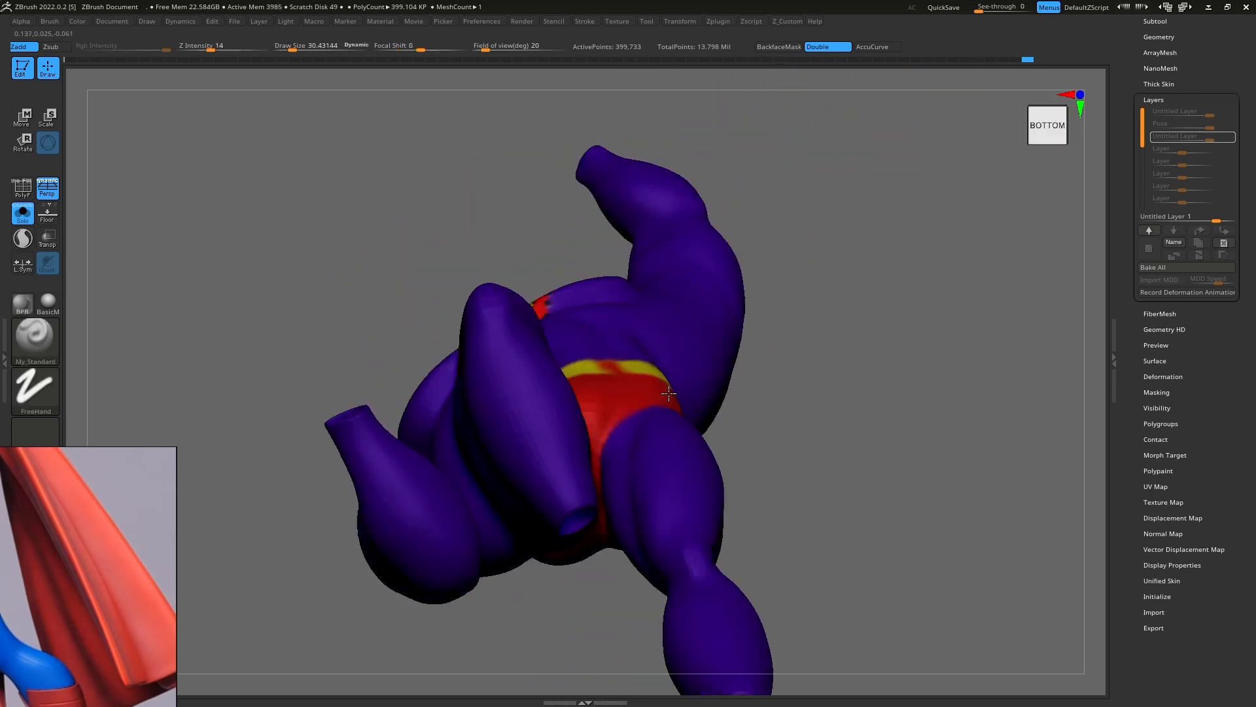
key("f")
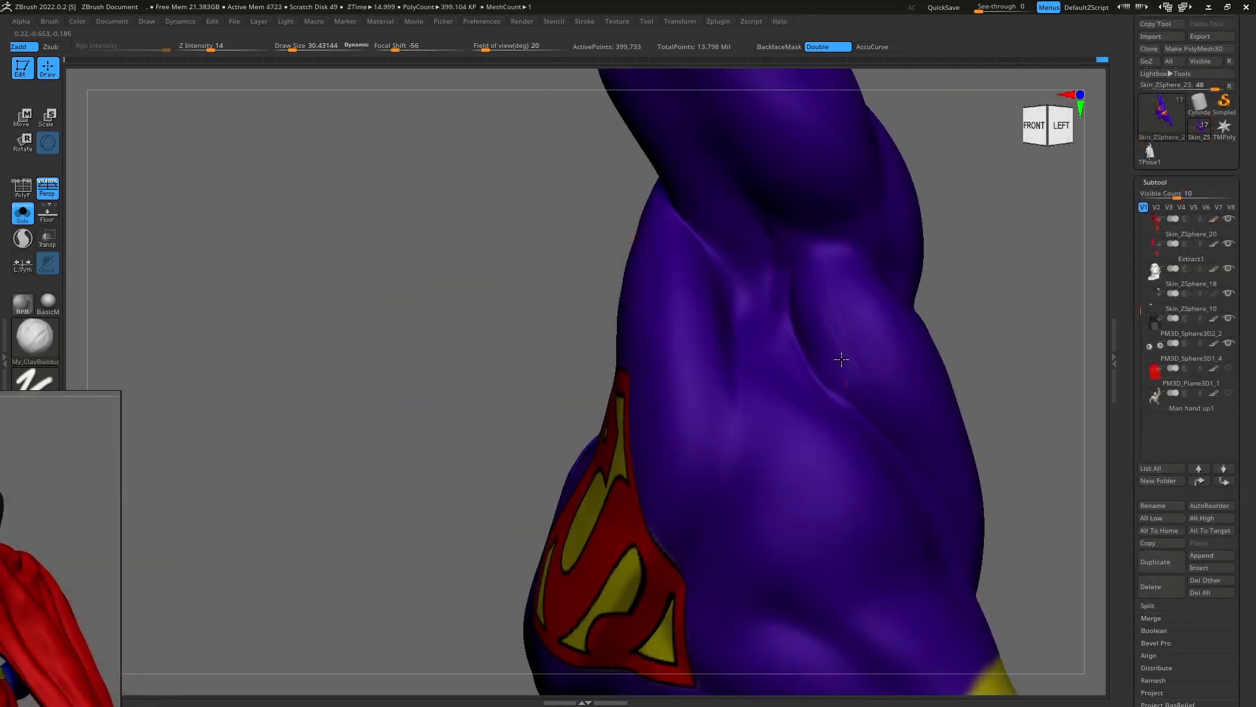
mouse_move(811, 407)
right_mouse_down("shift")
mouse_move(826, 348)
mouse_move(735, 303)
right_mouse_up("shift")
mouse_move(694, 233)
right_mouse_down()
mouse_move(794, 406)
mouse_move(783, 379)
right_mouse_up()
mouse_move(739, 275)
right_mouse_down("shift")
mouse_move(766, 353)
mouse_move(789, 358)
right_mouse_up("shift")
key("s")
left_click_drag(789, 357, 784, 357)
mouse_move(789, 356)
right_mouse_down()
mouse_move(805, 426)
mouse_move(783, 342)
mouse_move(805, 412)
mouse_move(793, 406)
right_mouse_up()
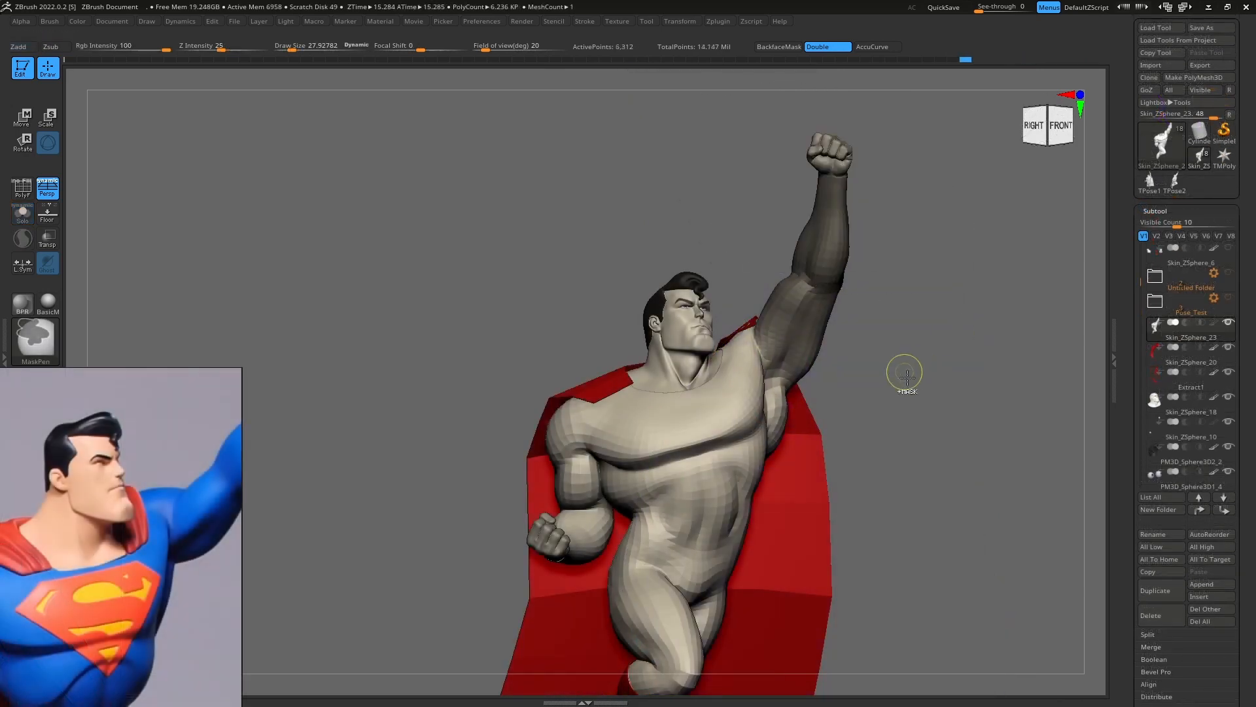
Step: Soften and invert the mask around the raised arm on the posing mesh, and adjust the arm's proportions with the gizmo
left_click(855, 353, "ctrl")
left_click(854, 353, "ctrl")
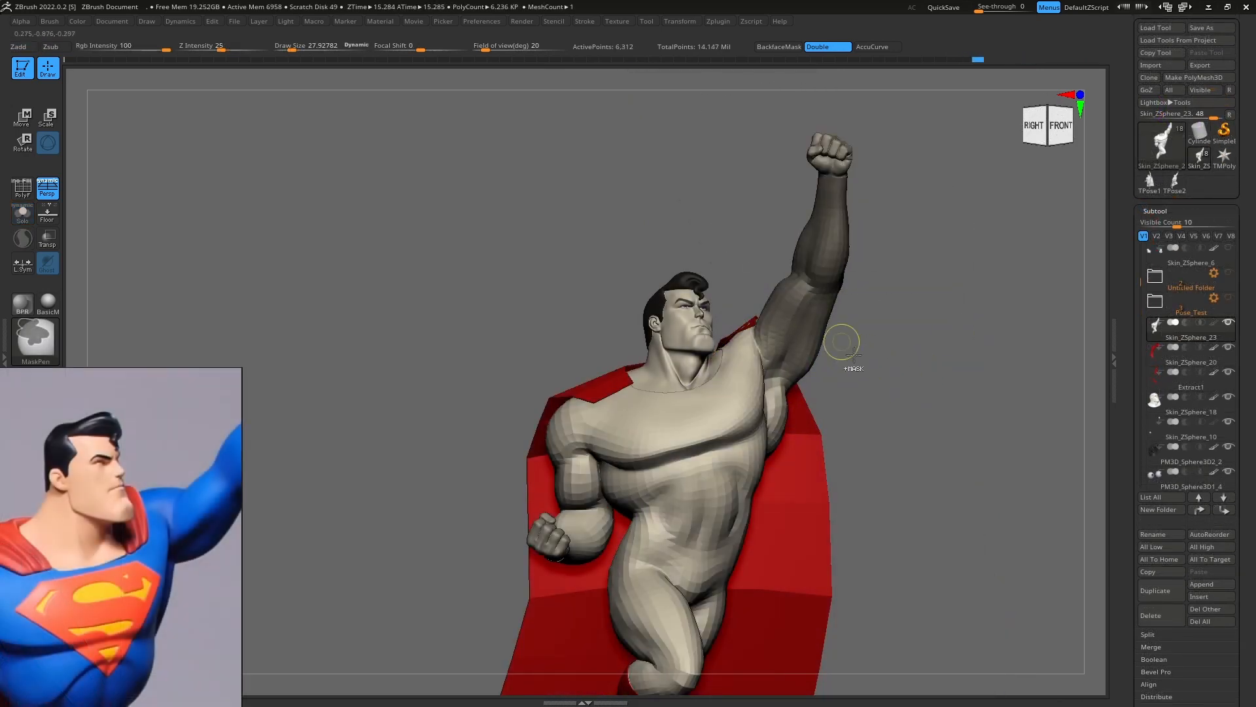
left_click(872, 370, "ctrl")
key("e")
right_click_drag(840, 378, 787, 293)
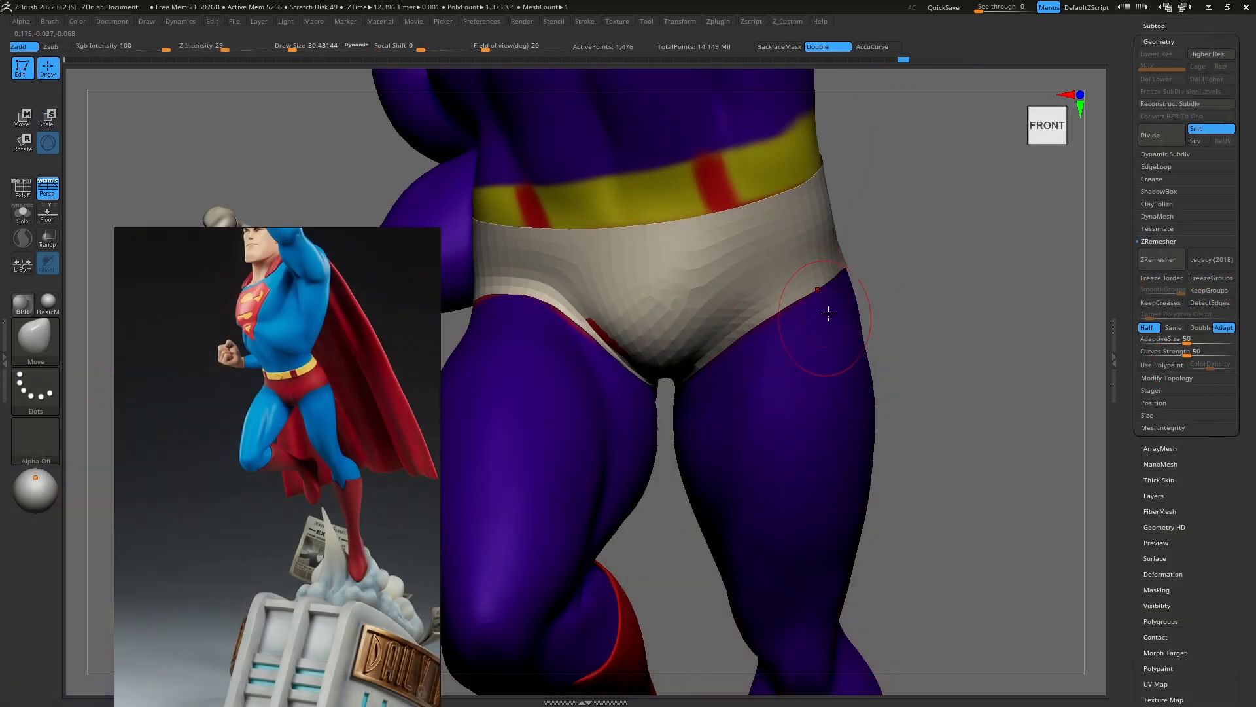
Step: Refine the edge of the trunks at the hip beneath the belt with short brush strokes
left_click_drag(829, 313, 826, 308)
right_click_drag(840, 313, 788, 306)
left_click_drag(911, 281, 914, 274)
mouse_move(906, 294)
right_mouse_down()
mouse_move(861, 314)
mouse_move(822, 298)
right_mouse_up()
left_click_drag(831, 240, 832, 244)
right_click_drag(826, 310, 749, 290, "alt")
key("s")
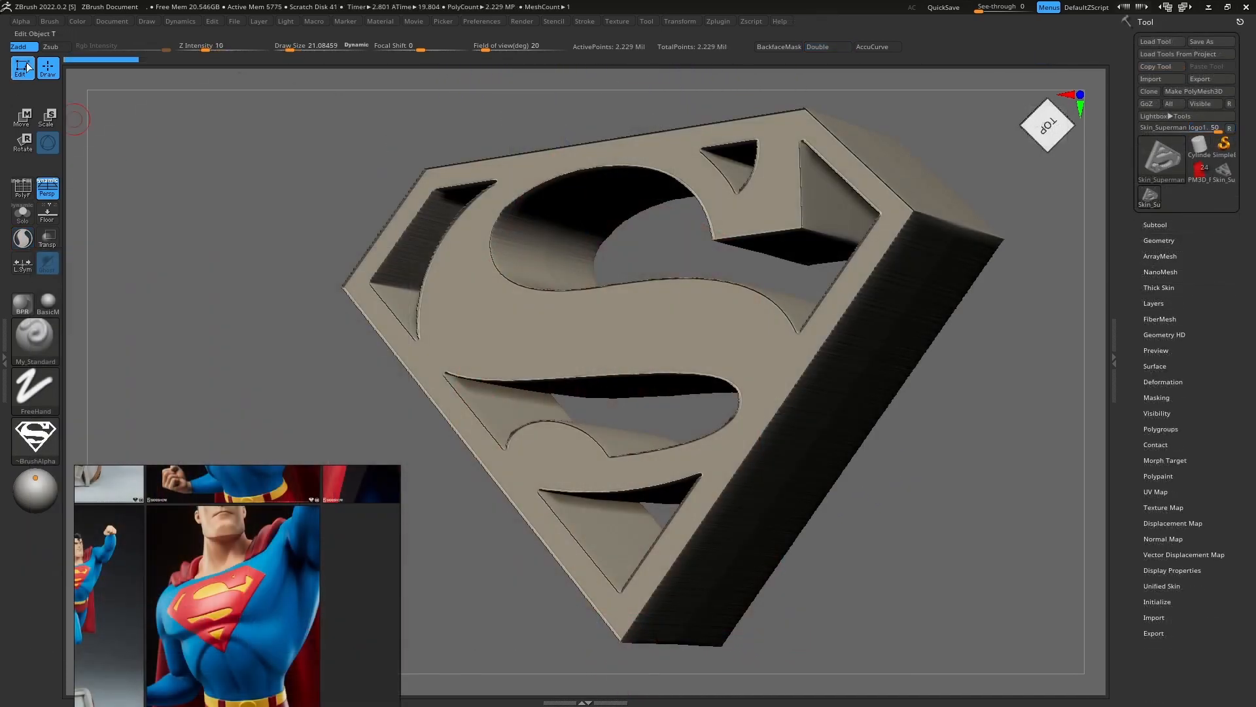
Step: Generate a double-sided 3D mesh from the Superman logo alpha with MRes 2048 and MDep 25
left_click(21, 21)
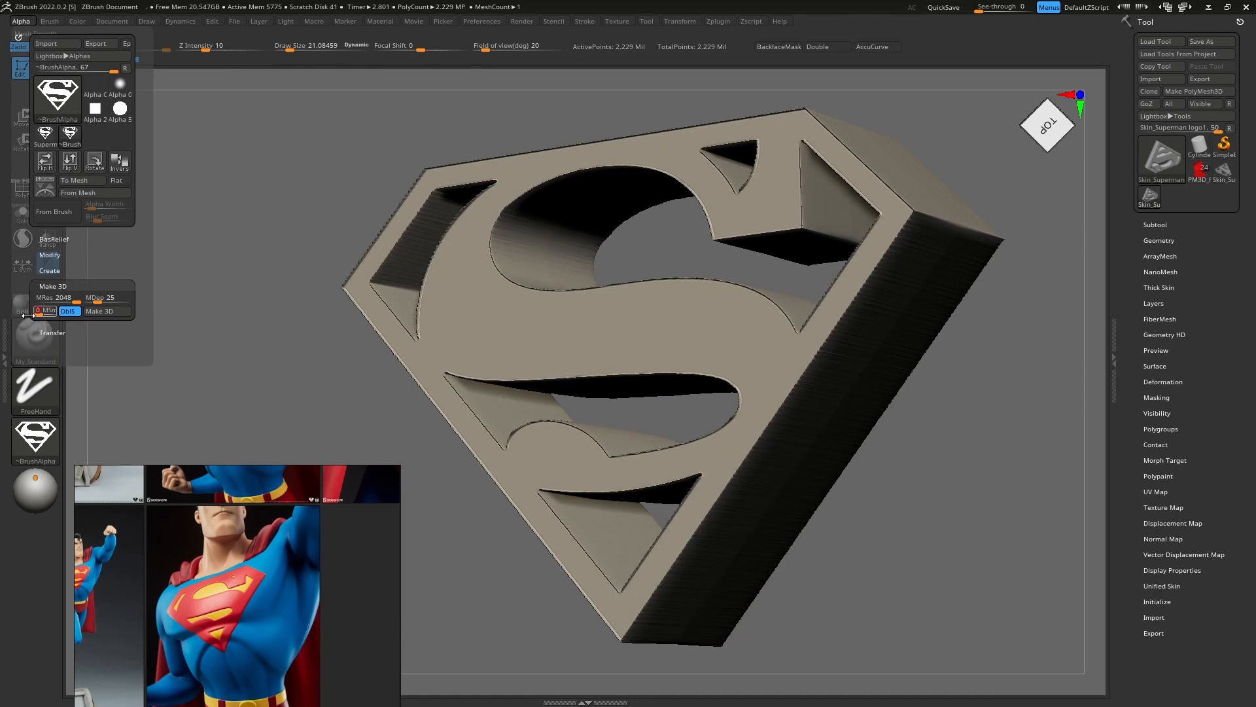
left_click(100, 311)
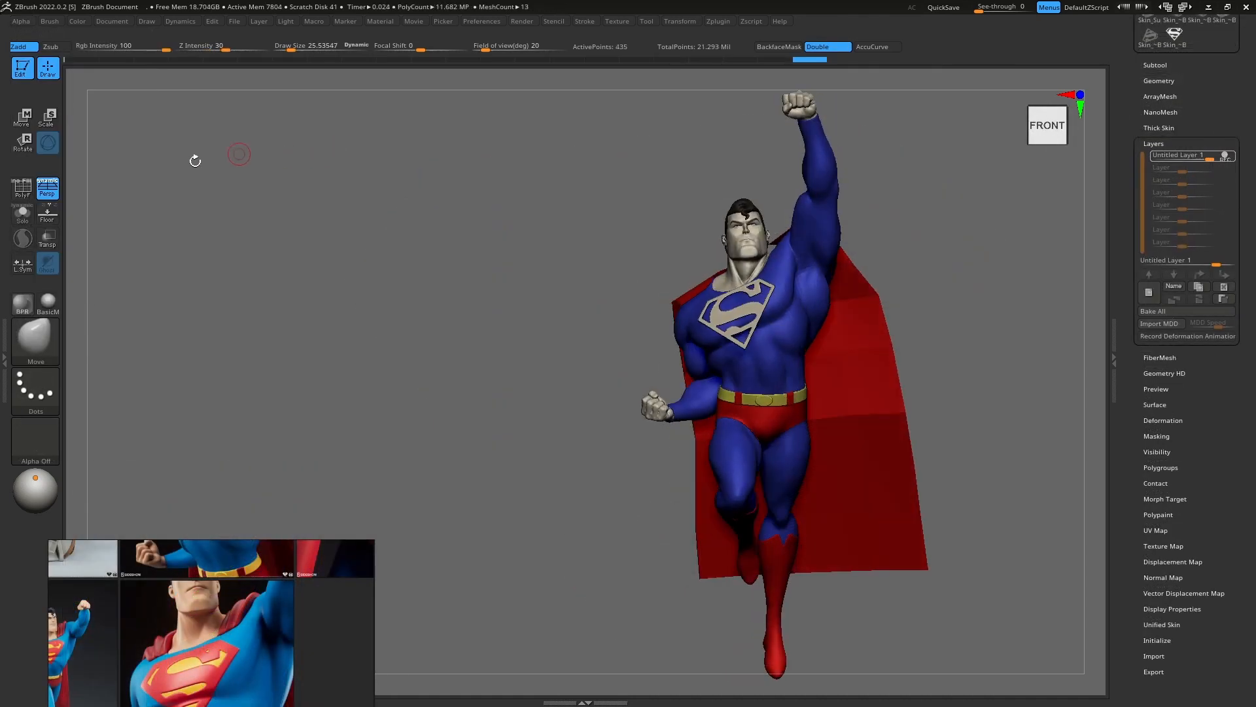
Step: Project the flat S-shield emblem onto the curved chest with a large ZProject brush at Z intensity 50
left_click(58, 191)
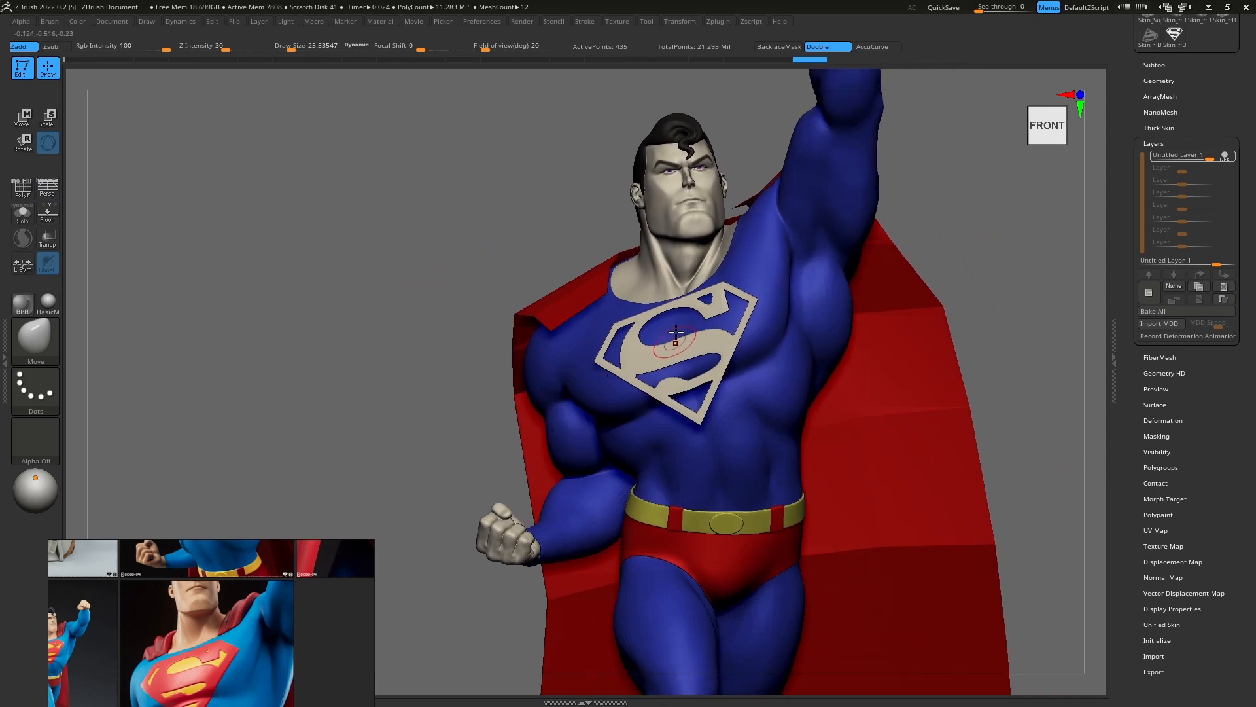
key("b")
left_click(661, 618)
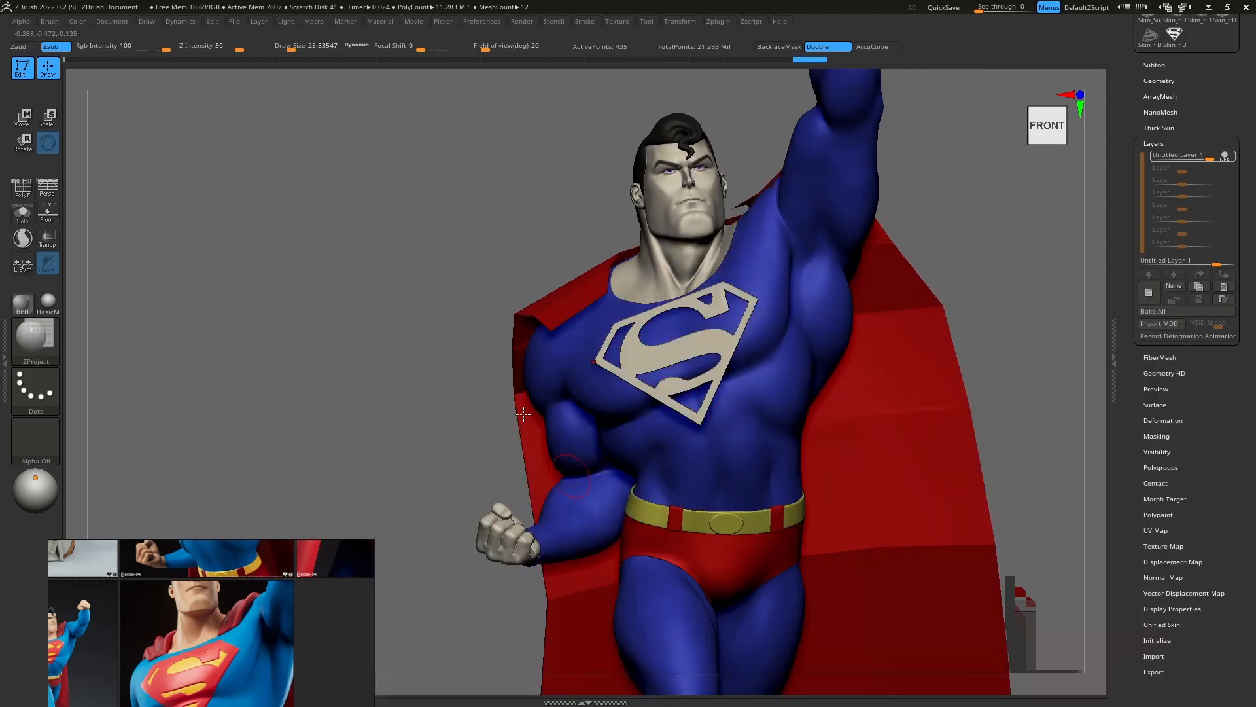
left_click_drag(682, 365, 690, 365)
right_click_drag(644, 360, 687, 341)
key("s")
left_click_drag(683, 340, 680, 340)
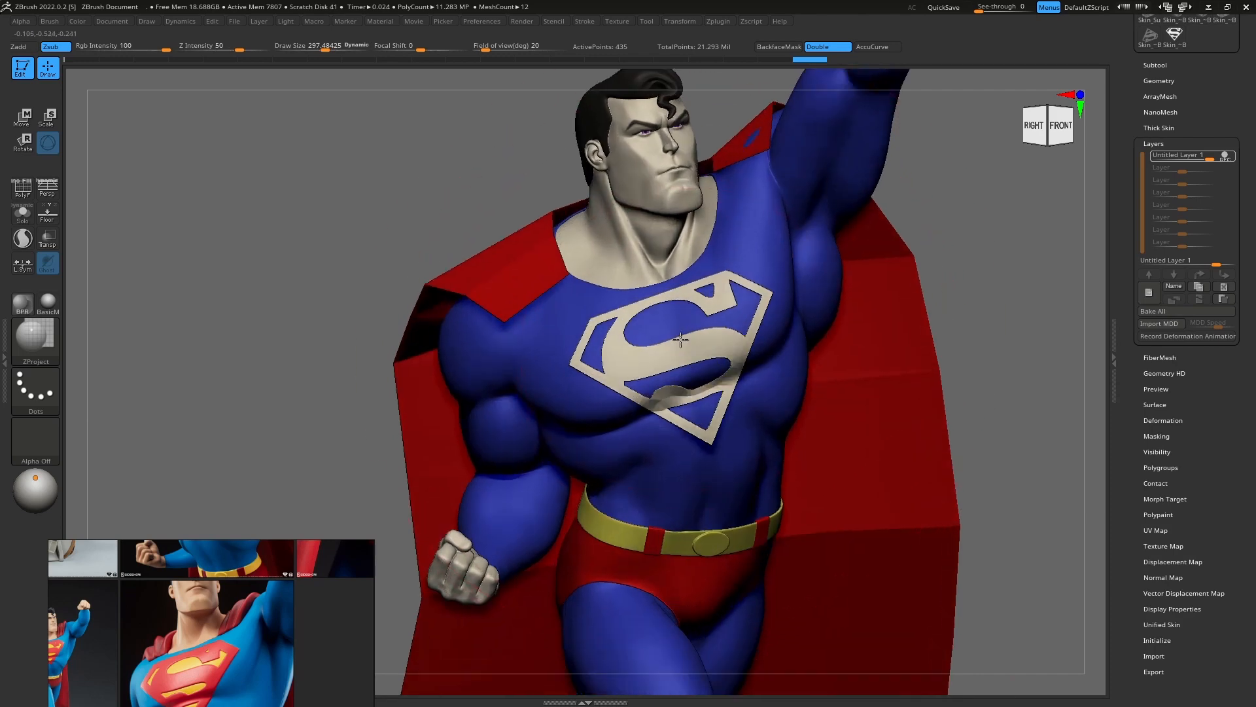
left_click_drag(691, 398, 691, 400)
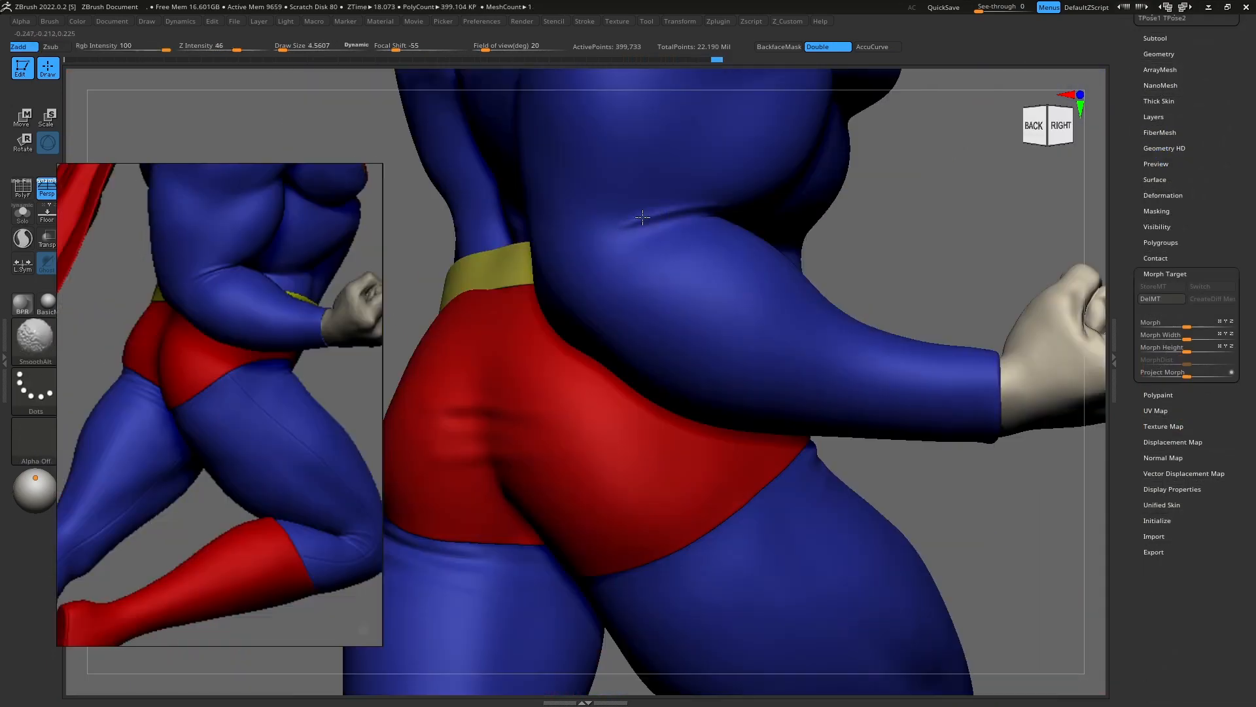
Step: Detail the fabric crease at the suit's bent elbow with a resized brush
key("s")
key("ctrl")
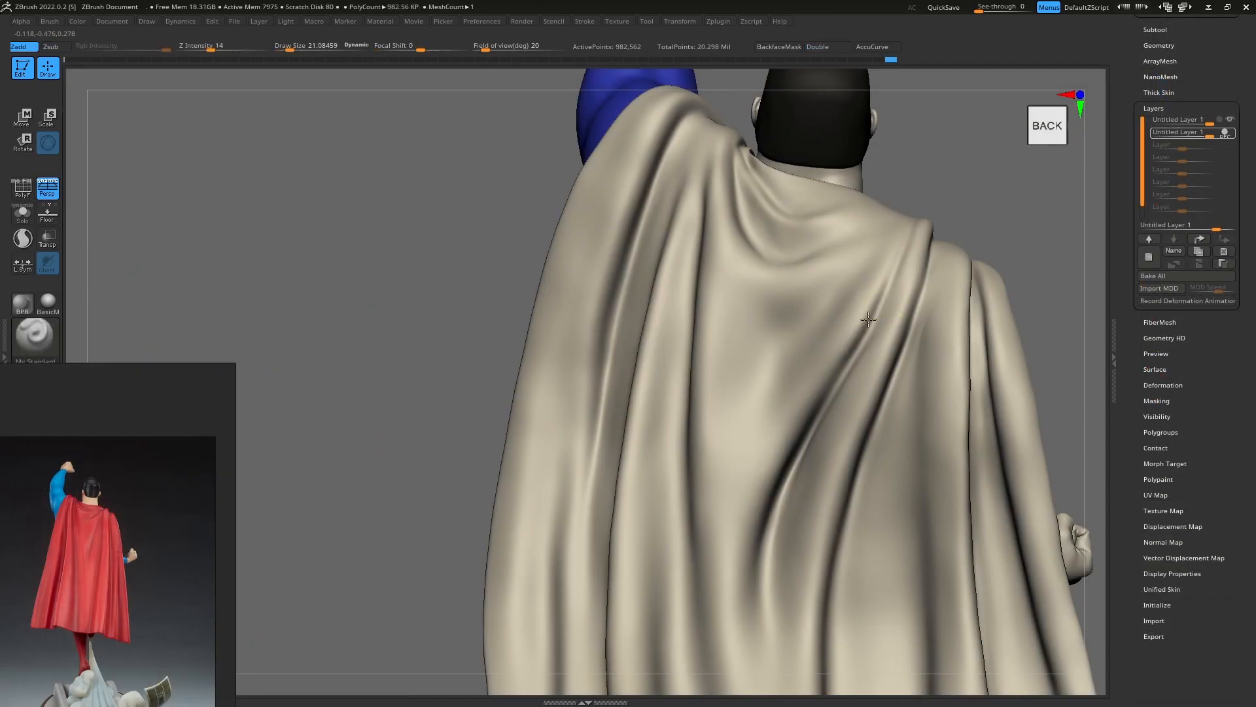
Step: Adjust the folds on the cape's upper back with the Move brush and fill the cape with red
key("b")
key("m")
key("v")
key("s")
left_click_drag(856, 324, 869, 324)
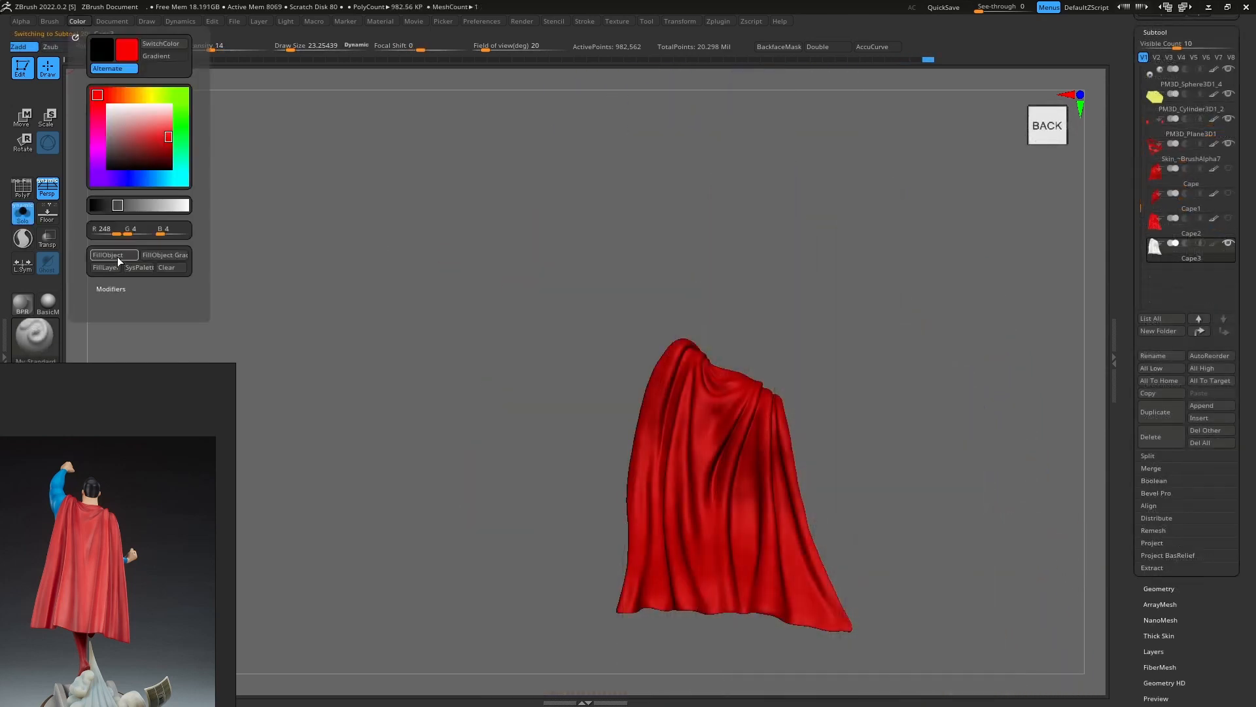
left_click(1153, 651)
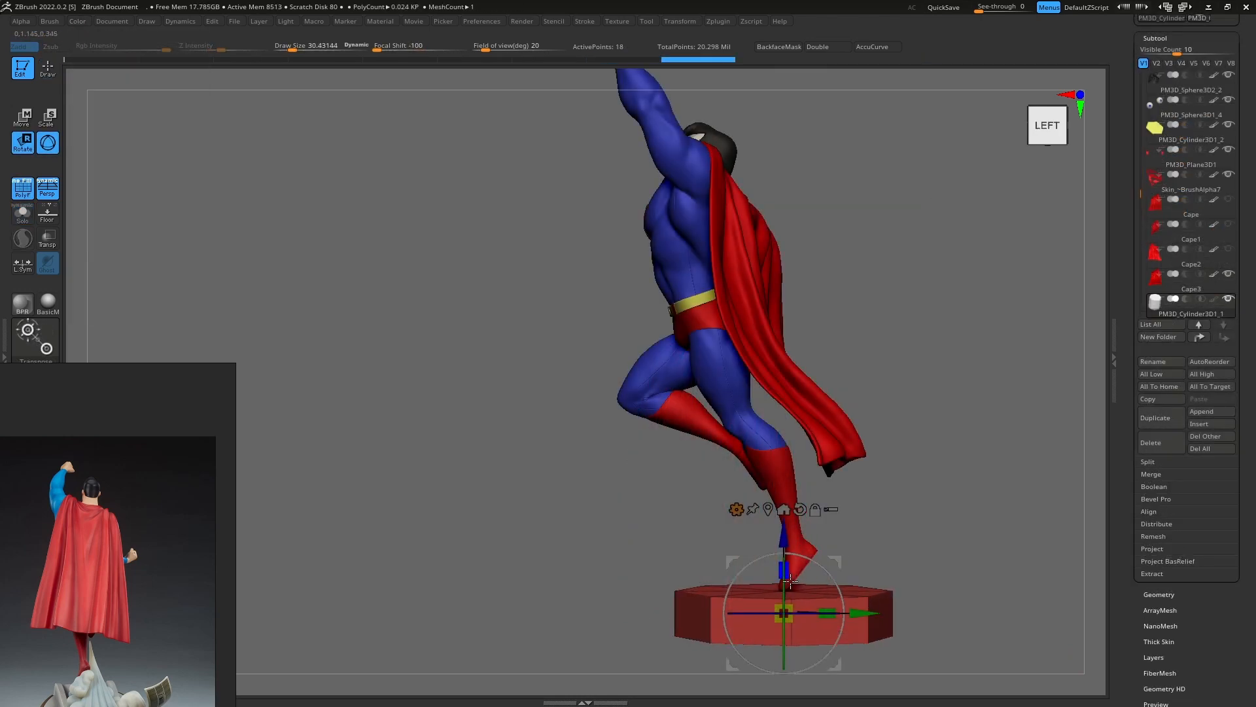
Step: Position and scale the octagonal cylinder as a pedestal beneath the figure's standing foot
left_click_drag(777, 557, 780, 534)
right_click_drag(789, 557, 973, 589)
key("shift+f")
right_click_drag(874, 527, 694, 486, "alt")
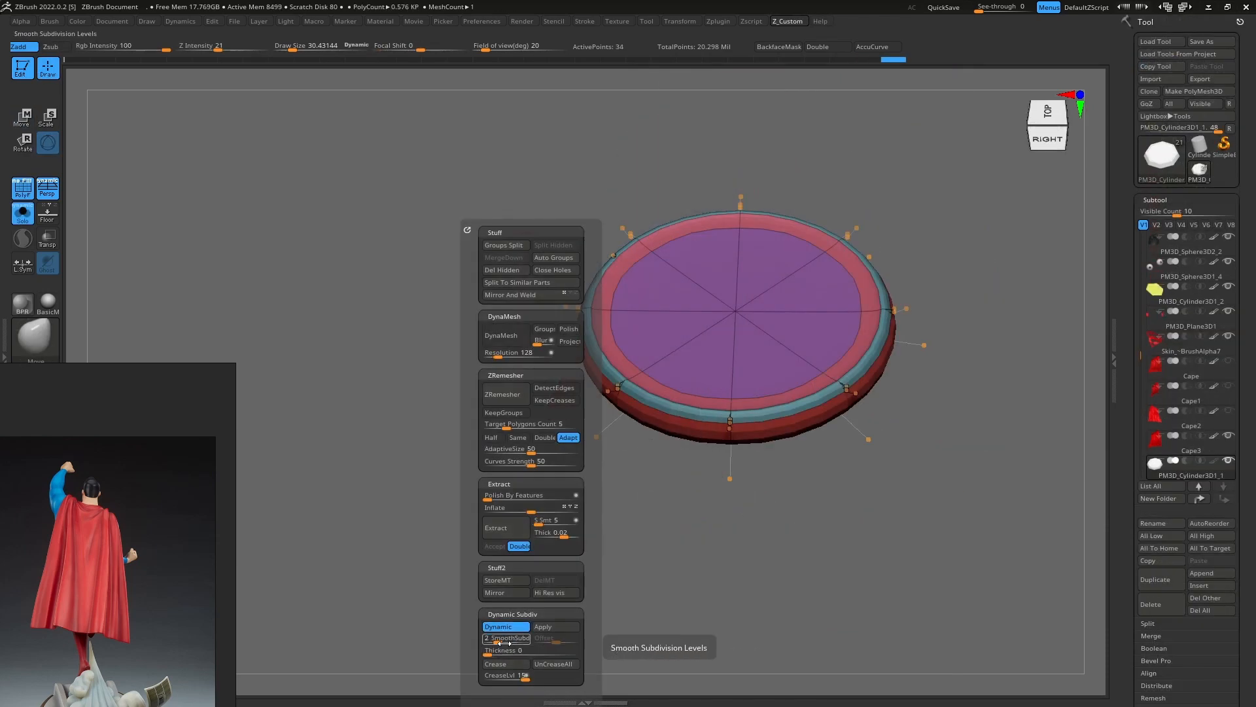
Step: Round the pedestal with dynamic subdivision at SmoothSubdiv 4, and sharpen its edges with crease level 3
left_click_drag(509, 644, 504, 643)
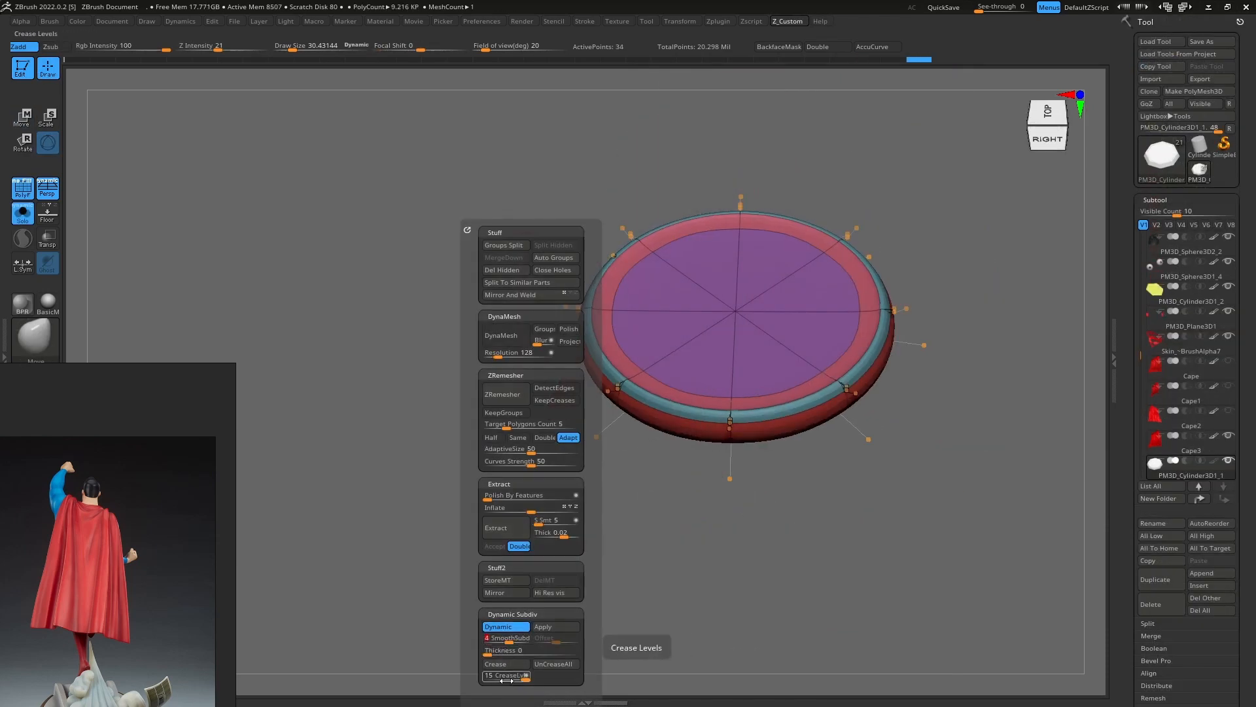
left_click(511, 668)
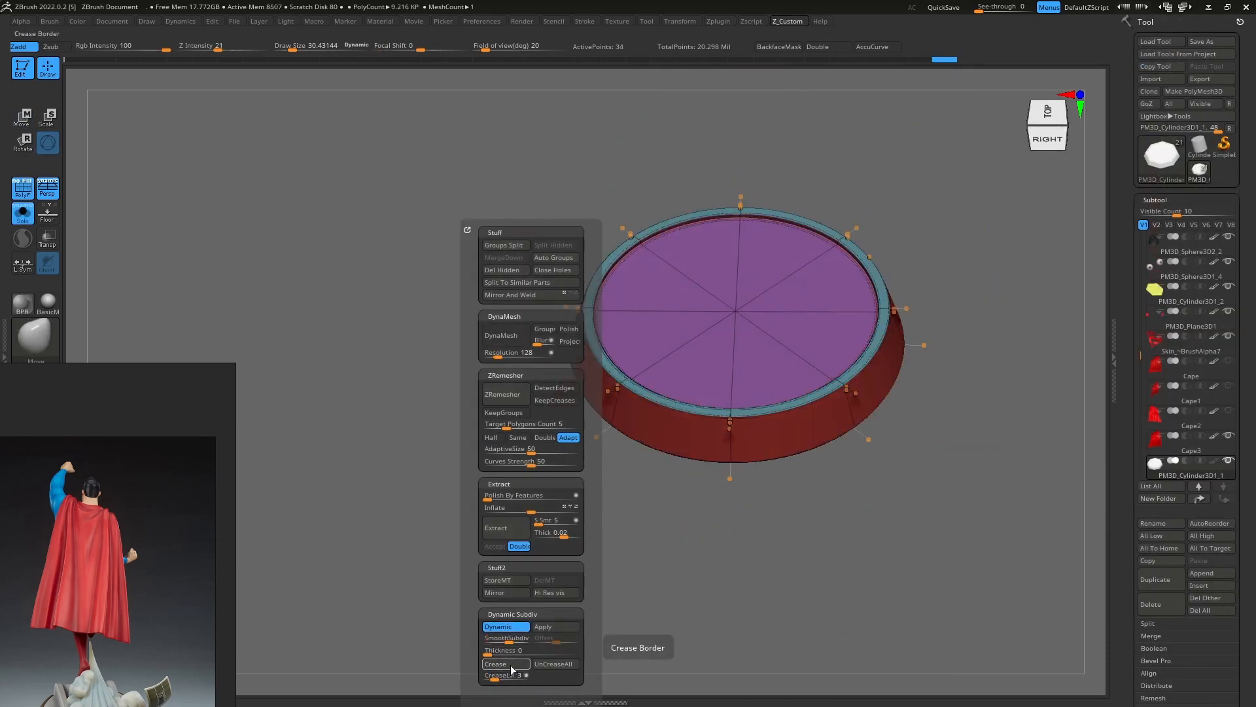
key("shift+f")
right_click_drag(760, 539, 687, 457, "ctrl")
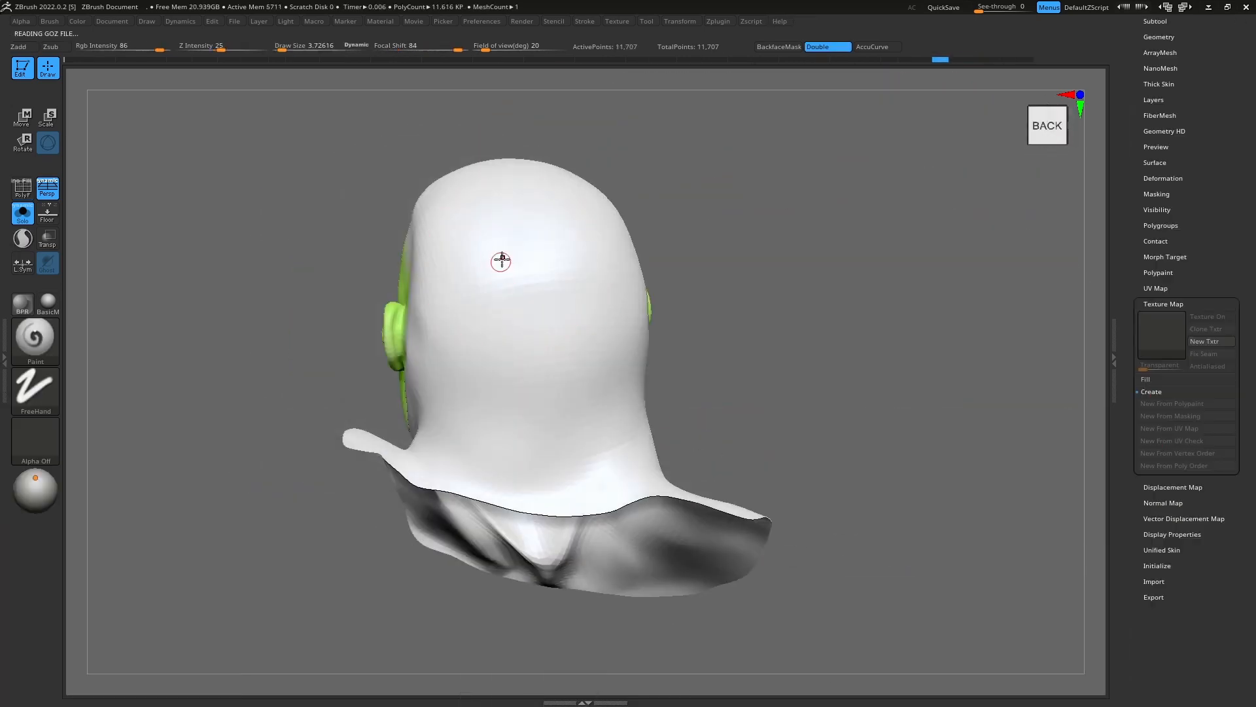
Step: Paint a blue seam line down the back of the isolated head from the crown to the neck
right_click_drag(501, 261, 557, 256)
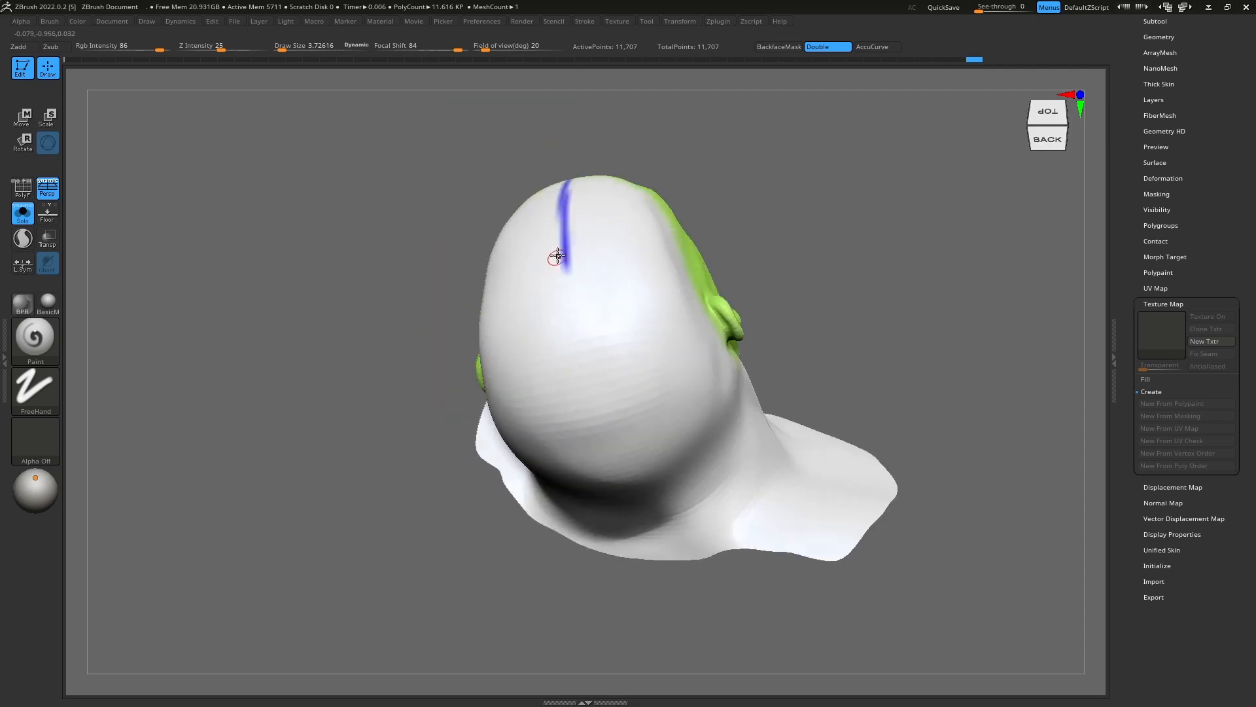
left_click_drag(566, 277, 606, 488)
right_click_drag(605, 487, 573, 358)
left_click_drag(574, 358, 627, 520)
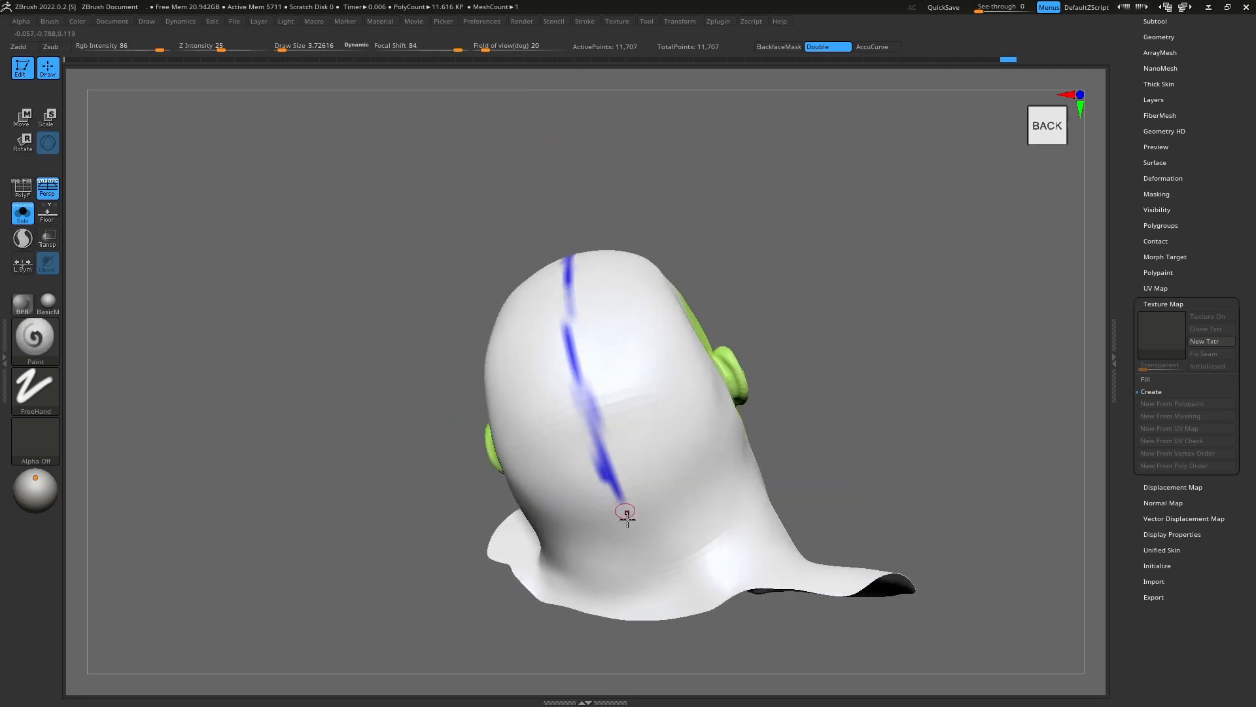
right_click_drag(643, 624, 556, 458)
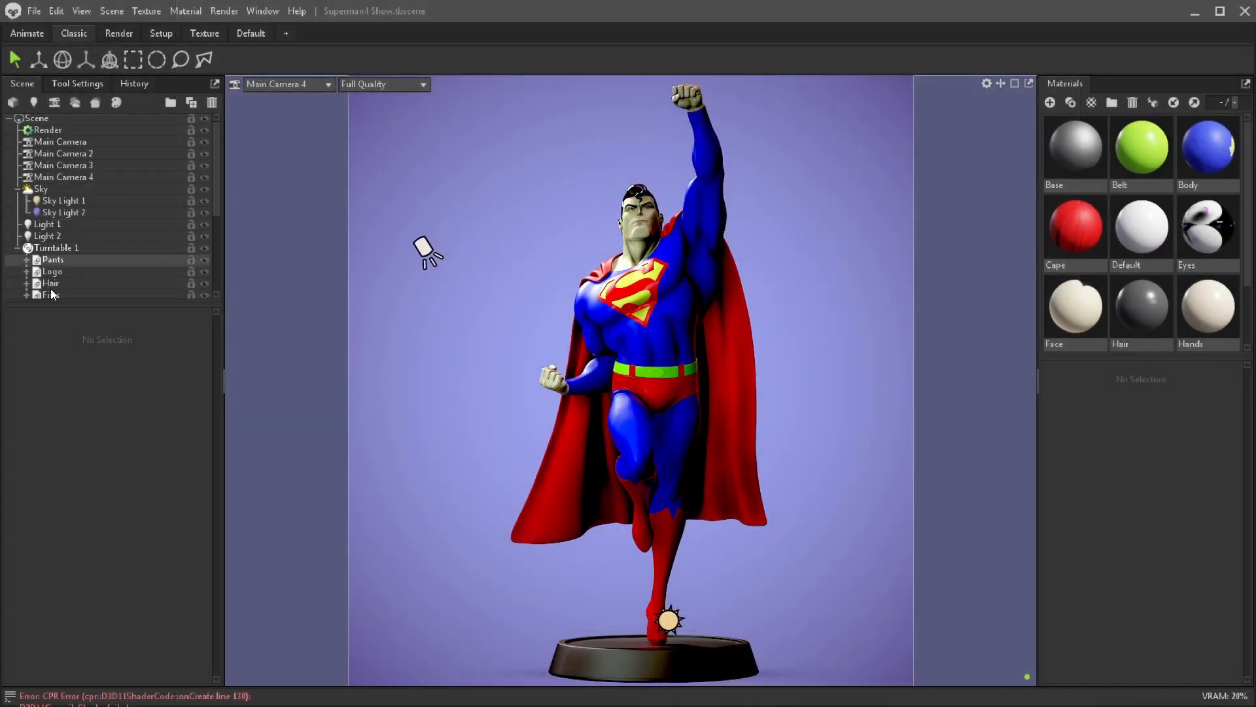
Step: Switch to Marmoset Toolbag and inspect the Base and belt meshes under the turntable
scroll(65, 262, "down", 4)
left_click(66, 230)
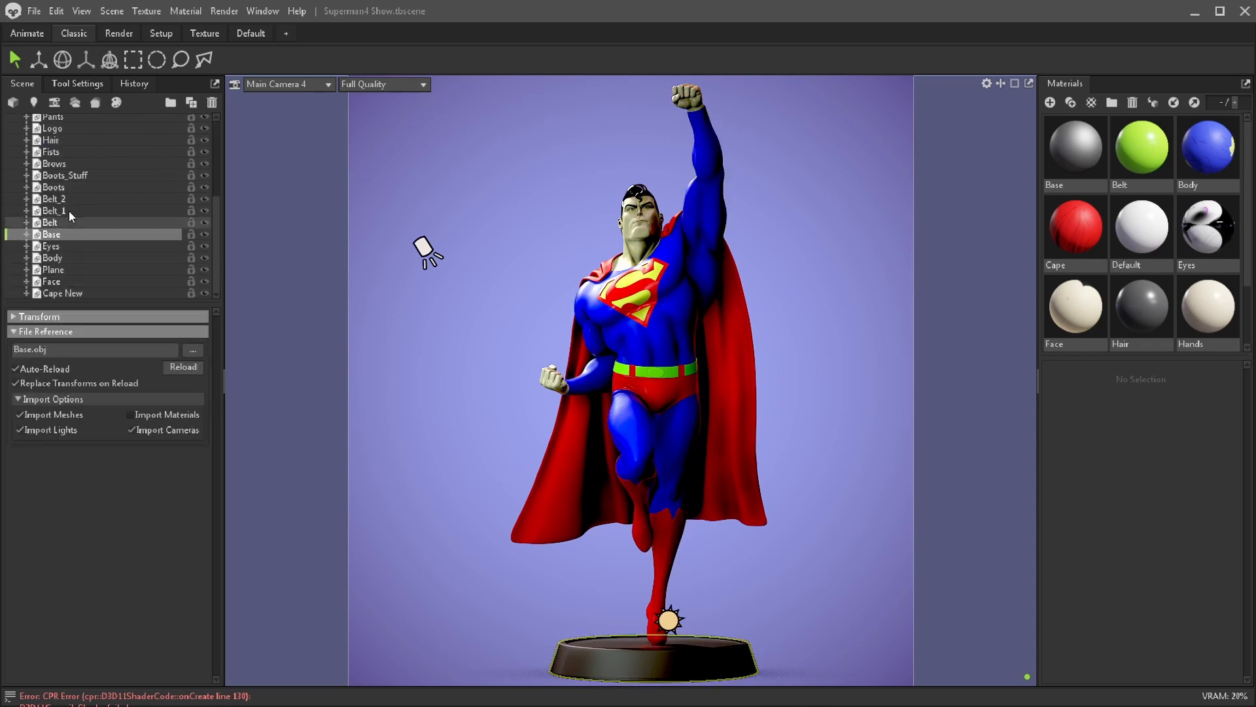
left_click(68, 211)
left_click(66, 200)
scroll(84, 284, "up", 3)
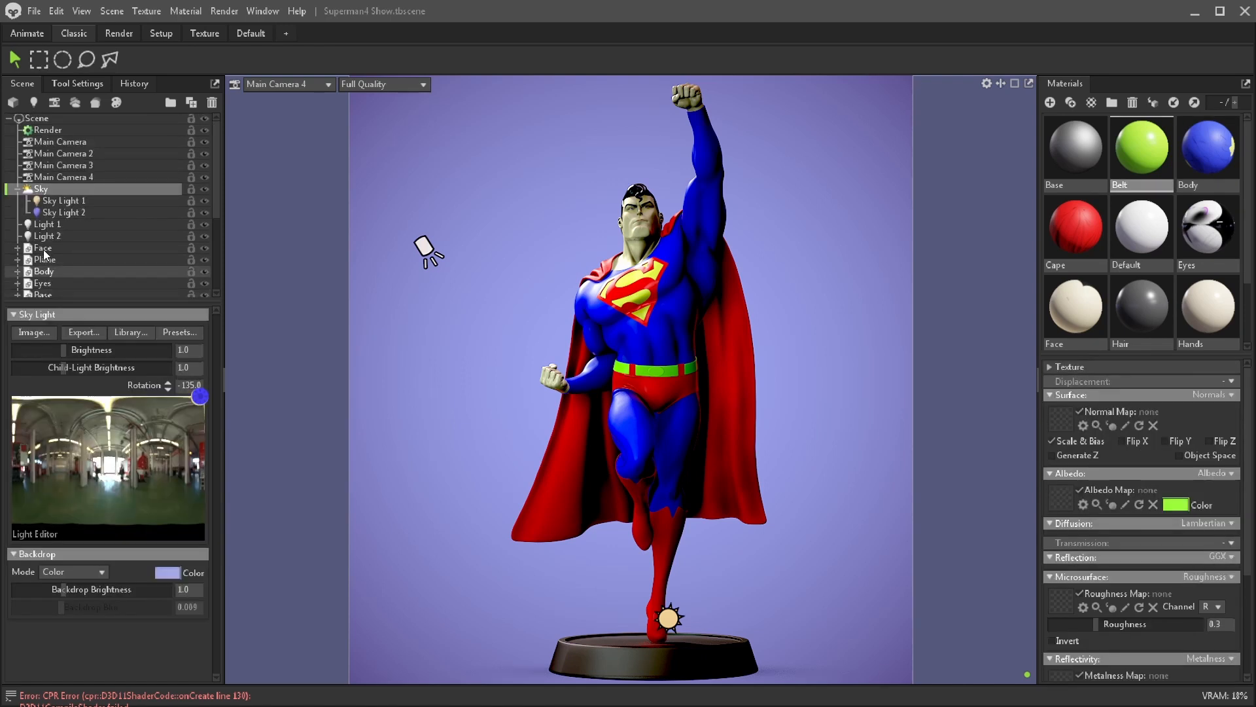
Step: Toggle the visibility of Light 2, Light 1, Sky Light 2 and Sky Light 1 to examine each one's contribution
left_click(204, 236)
left_click(205, 223)
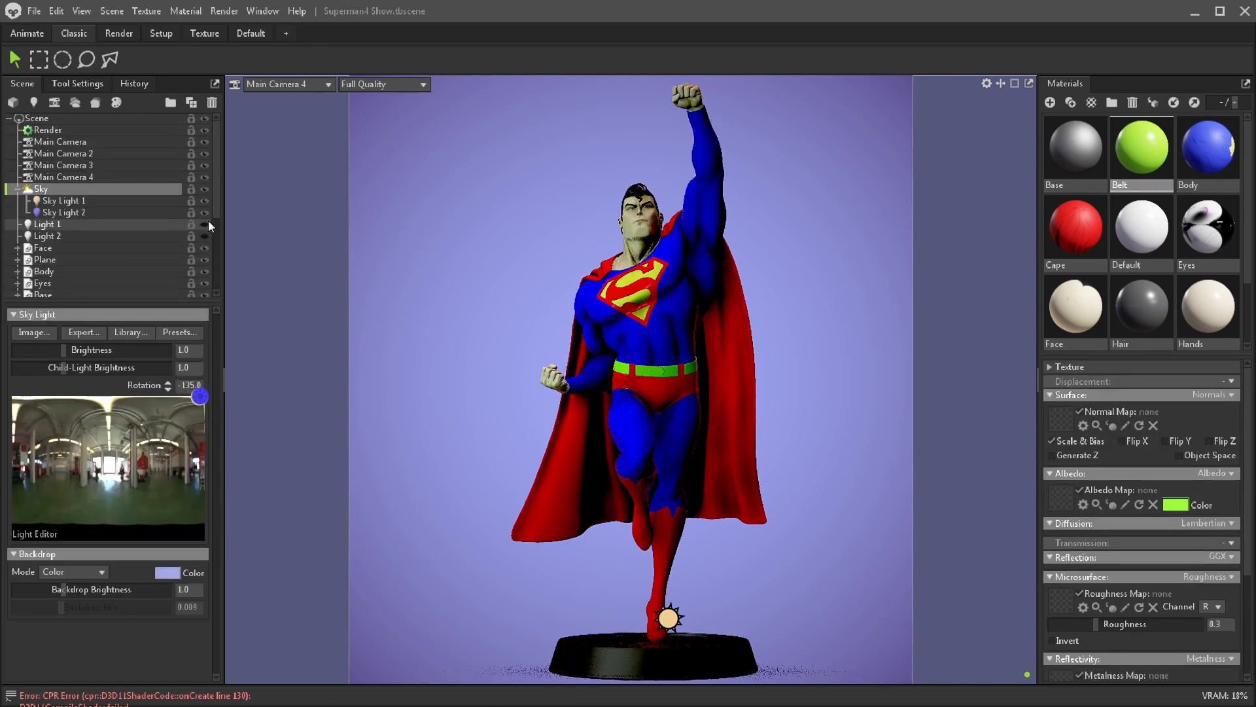
left_click(205, 212)
left_click(205, 200)
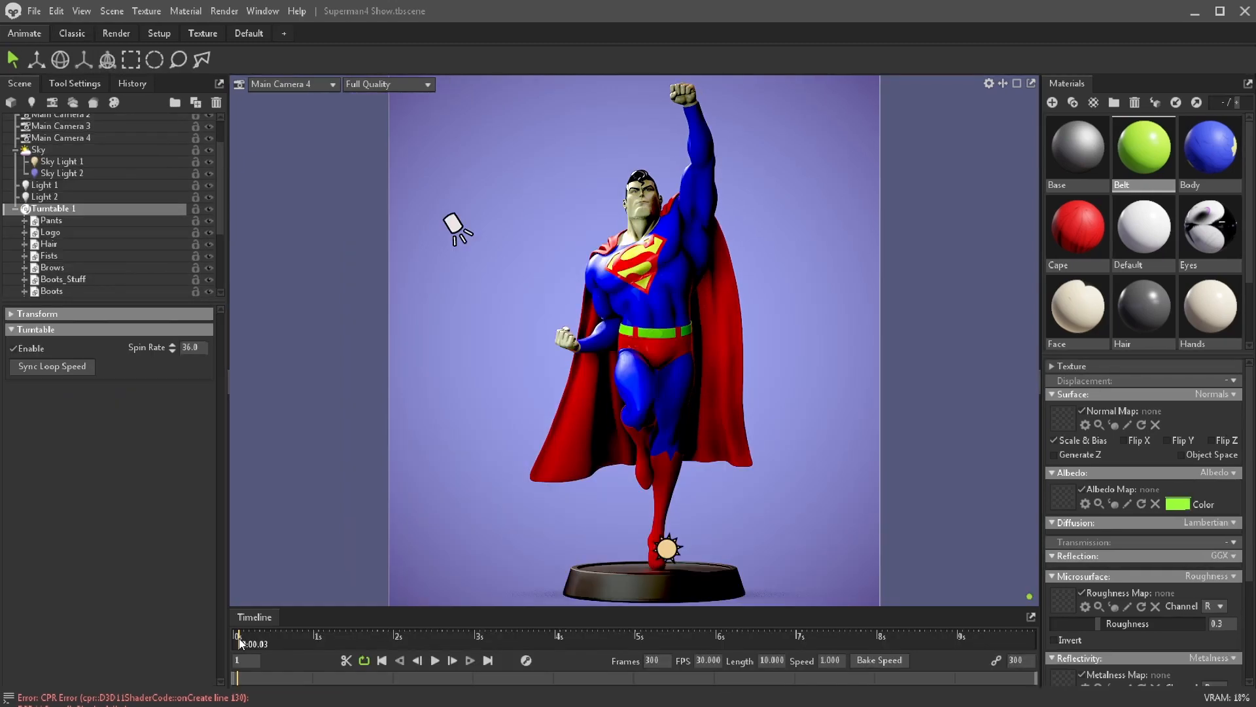
Step: Preview the figure's turntable rotation along the animation timeline
left_click_drag(419, 665, 928, 683)
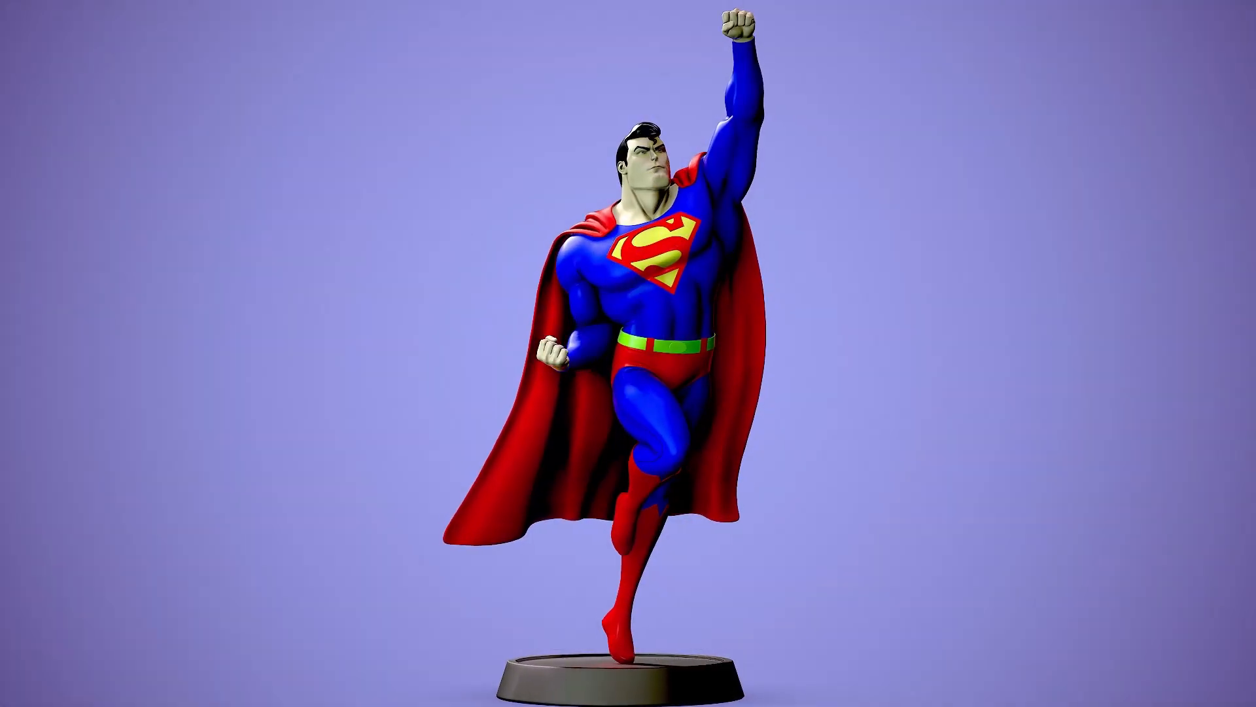